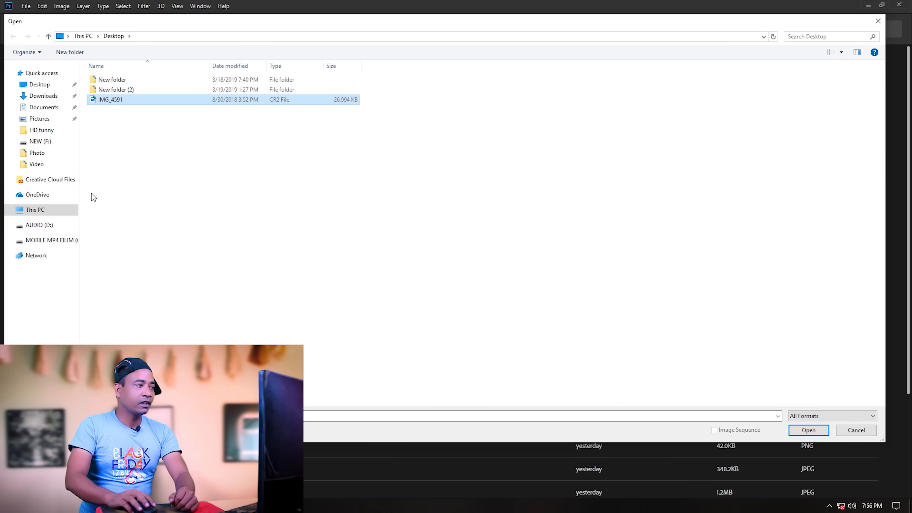
# - Open the raw photo IMG_4591 and set its Temperature to 2900, Exposure to -0.35 and Contrast to +8
pyautogui.click(809, 430)
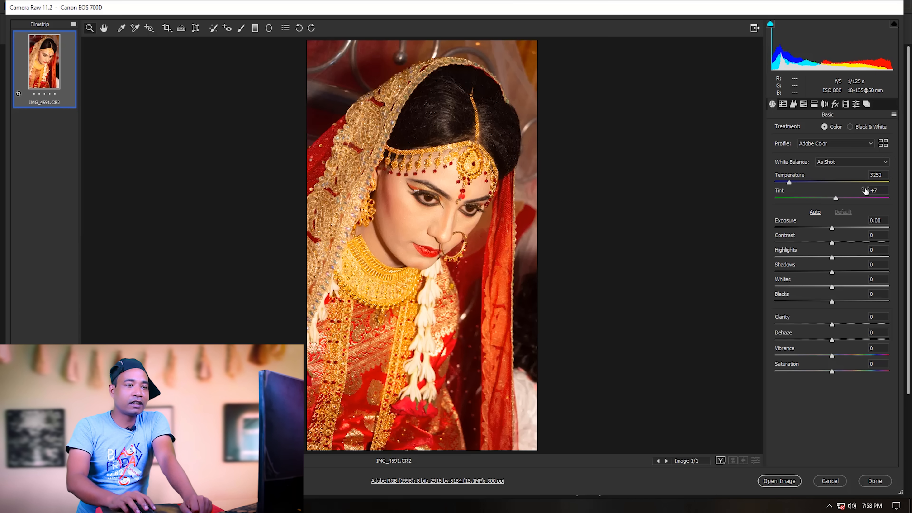
pyautogui.moveTo(789, 184)
pyautogui.mouseDown()
pyautogui.moveTo(772, 184)
pyautogui.moveTo(787, 189)
pyautogui.mouseUp()
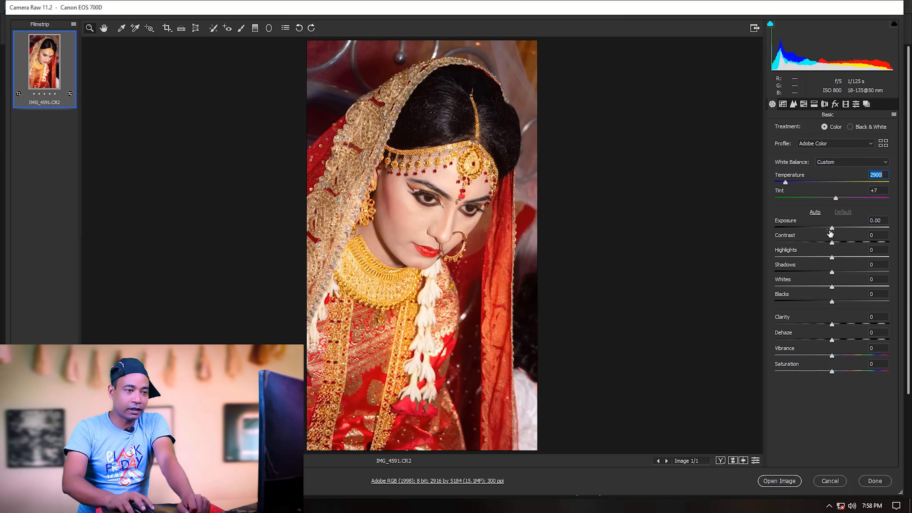
pyautogui.moveTo(832, 231); pyautogui.dragTo(829, 232)
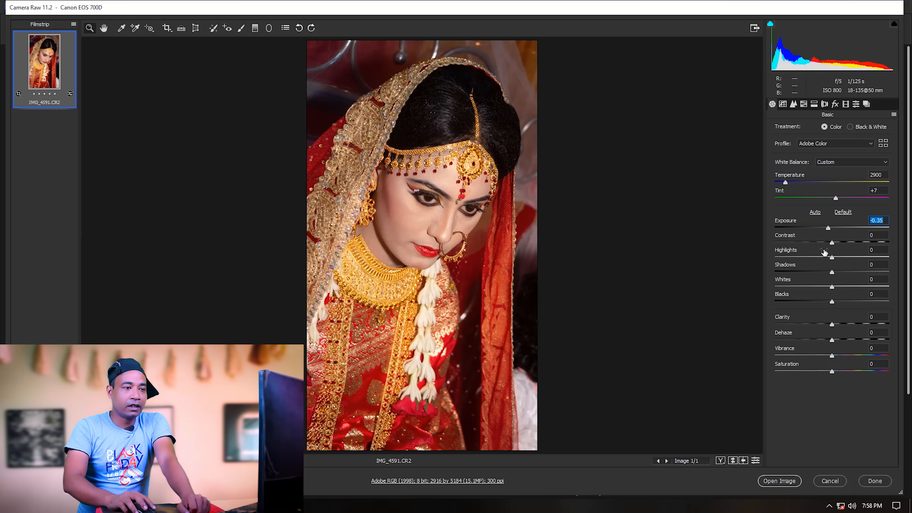
pyautogui.moveTo(832, 243)
pyautogui.mouseDown()
pyautogui.moveTo(822, 244)
pyautogui.moveTo(837, 244)
pyautogui.mouseUp()
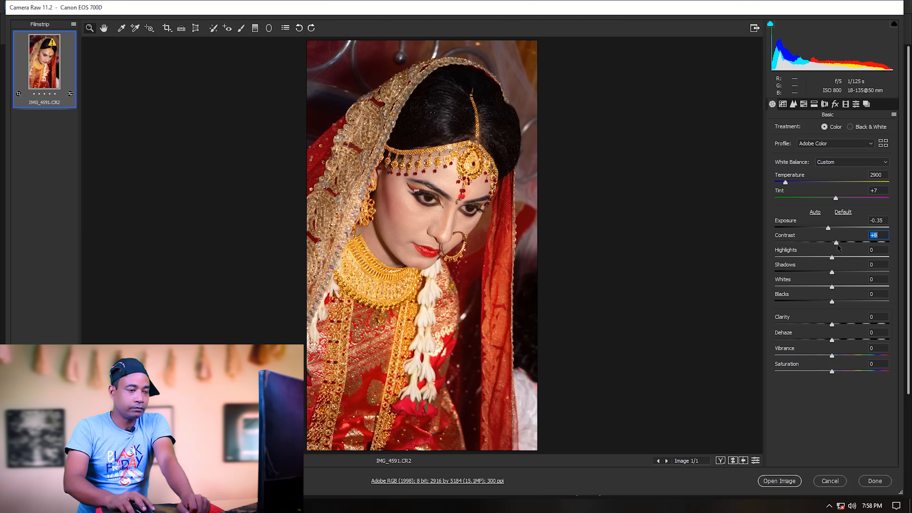
# - Set the photo's Highlights to -5, Shadows to +32 and Whites to -7
pyautogui.click(833, 259)
pyautogui.moveTo(833, 260); pyautogui.dragTo(827, 288)
pyautogui.click(832, 273)
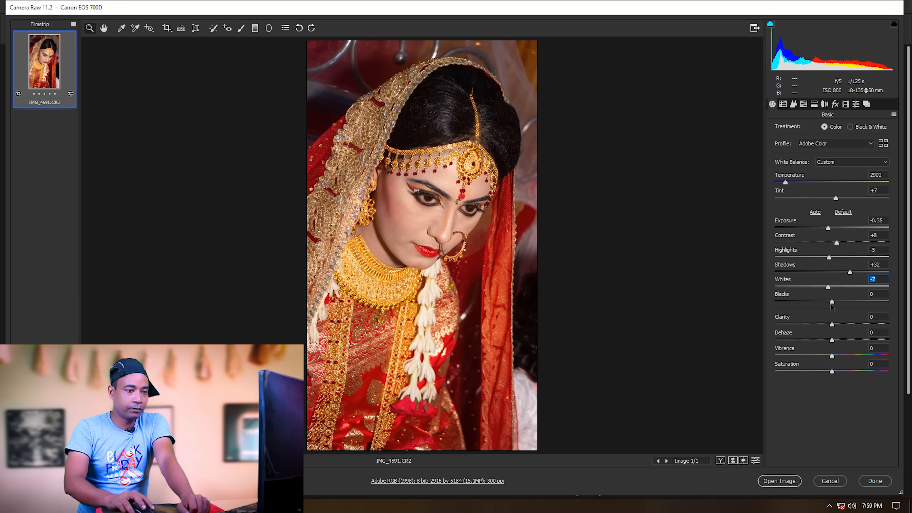
# - Set Blacks to -13, Clarity to -11, Dehaze to +5, Vibrance to +13 and Saturation to +6
pyautogui.moveTo(832, 302); pyautogui.dragTo(834, 341)
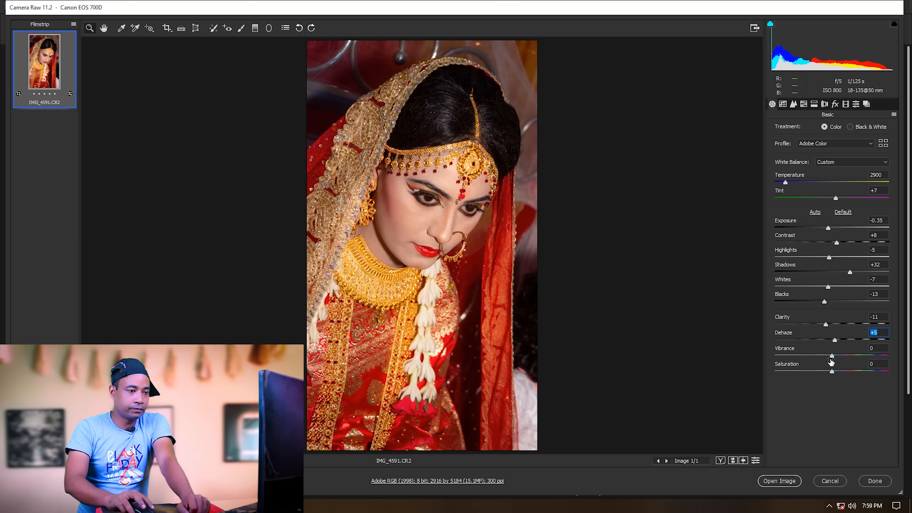
pyautogui.moveTo(831, 356); pyautogui.dragTo(840, 356)
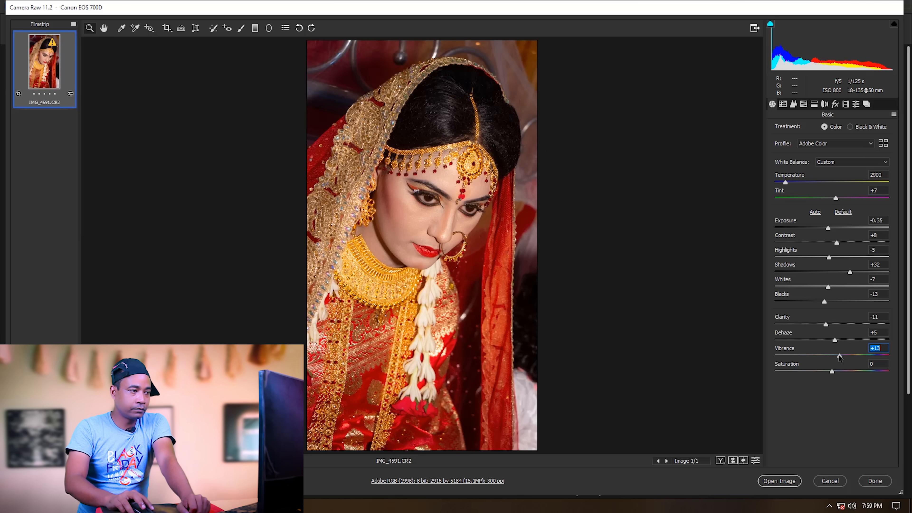
pyautogui.moveTo(831, 369); pyautogui.dragTo(836, 369)
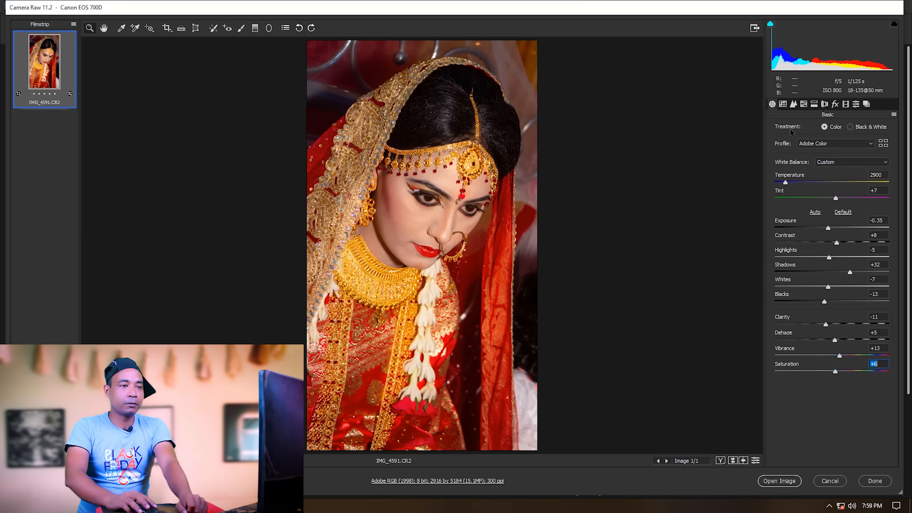
# - In the HSL adjustments, set the hue of Reds to -18 and of Yellows to +13
pyautogui.click(803, 105)
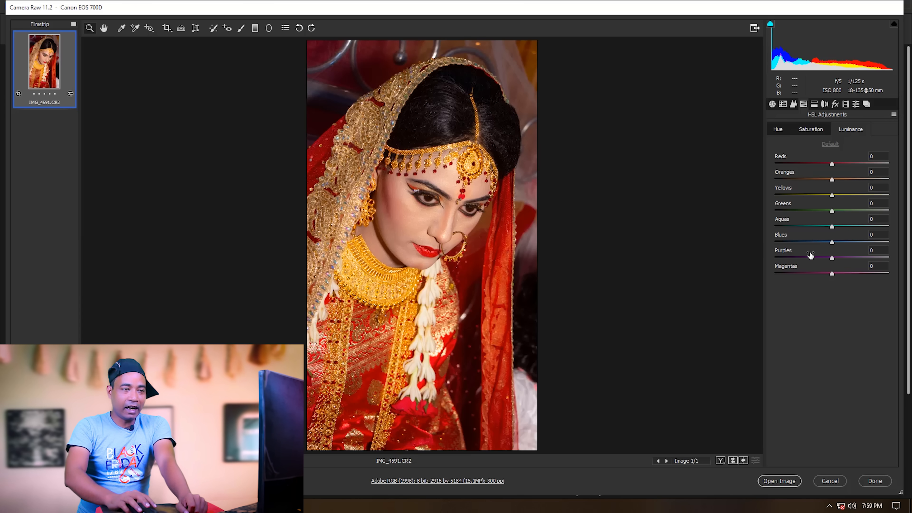
pyautogui.click(779, 130)
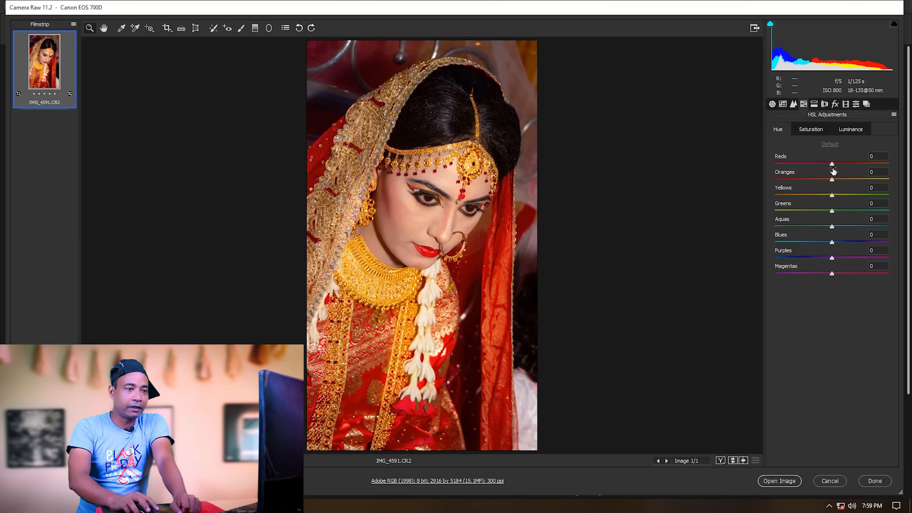
pyautogui.moveTo(834, 163)
pyautogui.mouseDown()
pyautogui.moveTo(820, 164)
pyautogui.moveTo(857, 160)
pyautogui.moveTo(823, 165)
pyautogui.mouseUp()
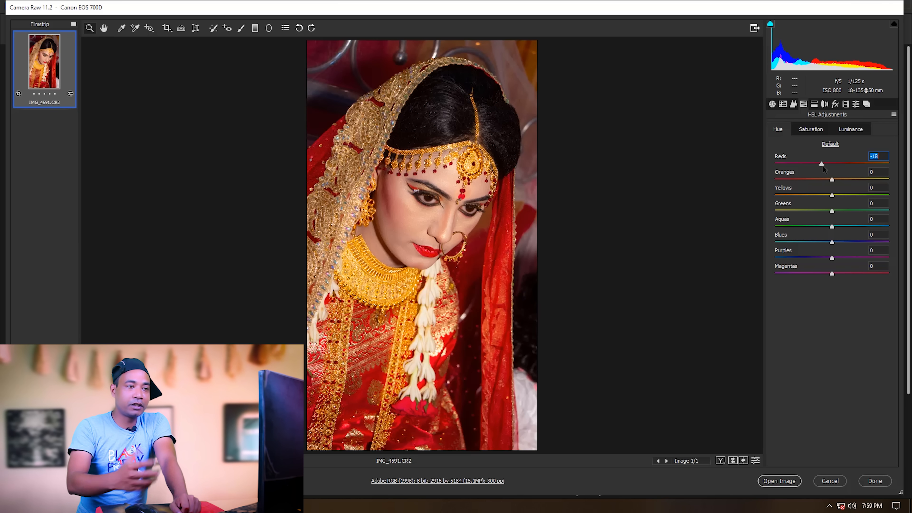
pyautogui.moveTo(832, 195); pyautogui.dragTo(840, 194)
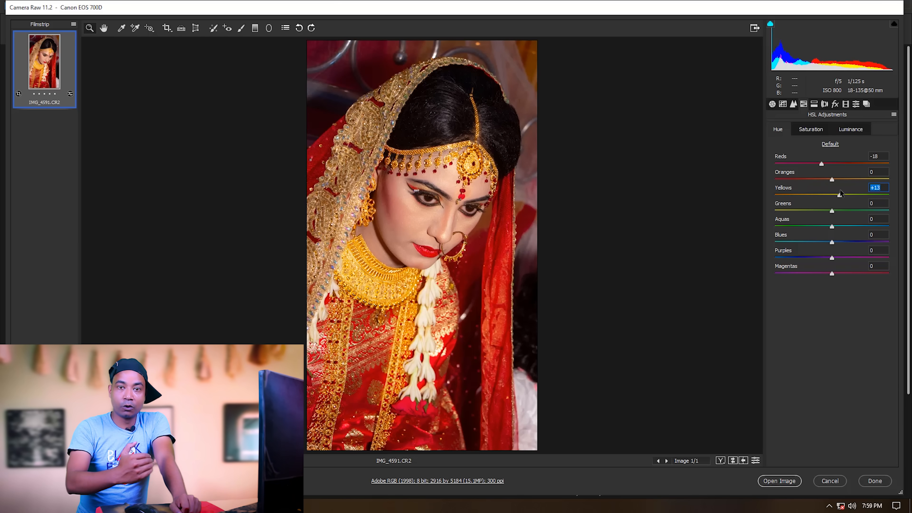
# - In the HSL adjustments, set the saturation of Reds to +11 and raise the saturation of Yellows slightly
pyautogui.click(806, 130)
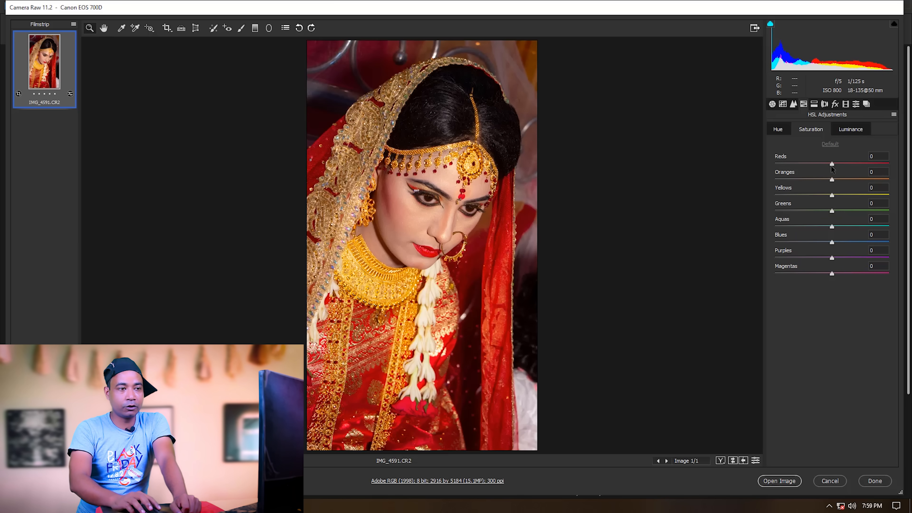
pyautogui.moveTo(832, 165)
pyautogui.mouseDown()
pyautogui.moveTo(821, 165)
pyautogui.moveTo(838, 163)
pyautogui.mouseUp()
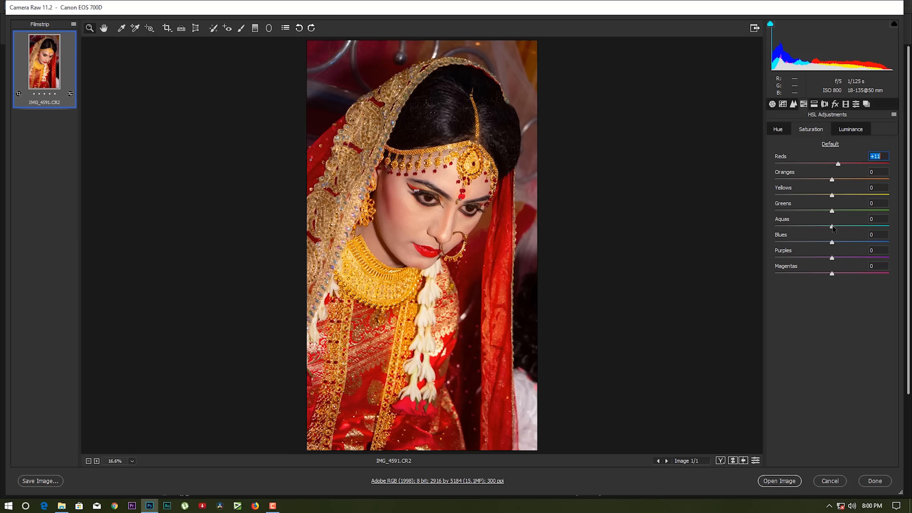
pyautogui.moveTo(831, 196)
pyautogui.mouseDown()
pyautogui.moveTo(821, 197)
pyautogui.moveTo(840, 194)
pyautogui.mouseUp()
# - Set the HSL luminance of Reds to -4 and Yellows to -11, and open the developed photo in Photoshop
pyautogui.click(846, 129)
pyautogui.moveTo(833, 164)
pyautogui.mouseDown()
pyautogui.moveTo(811, 164)
pyautogui.moveTo(842, 160)
pyautogui.moveTo(829, 164)
pyautogui.mouseUp()
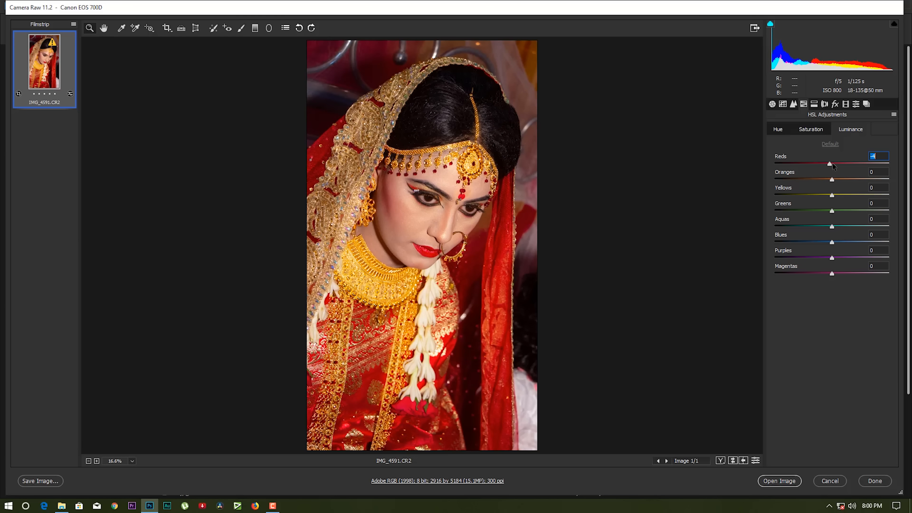
pyautogui.moveTo(833, 196)
pyautogui.mouseDown()
pyautogui.moveTo(852, 195)
pyautogui.moveTo(817, 195)
pyautogui.moveTo(830, 195)
pyautogui.mouseUp()
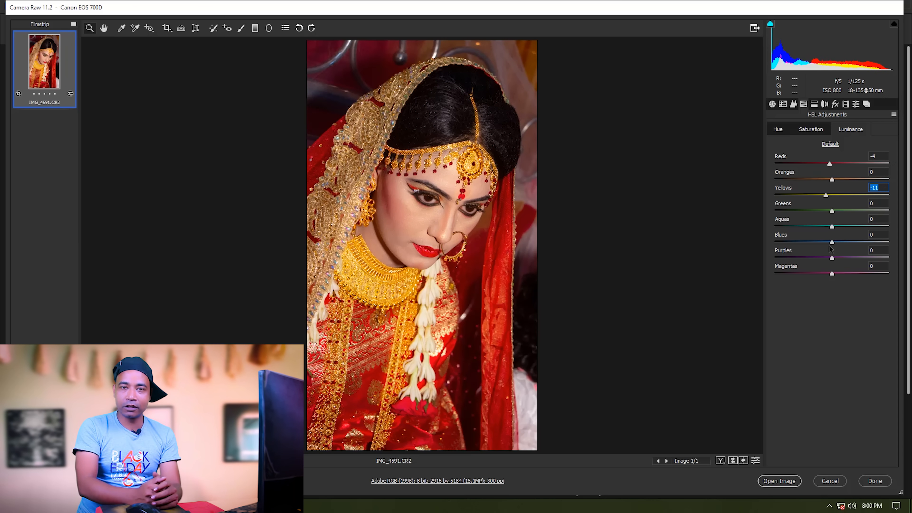
pyautogui.click(782, 482)
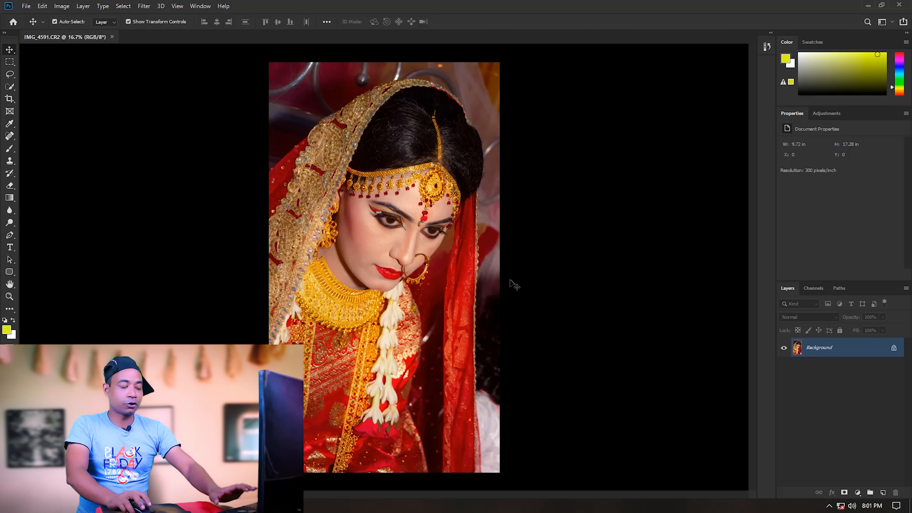
# - Examine the bride's face and skin up close and compare it with the wider view of the portrait
pyautogui.hotkey('ctrl', '+')
pyautogui.hotkey('ctrl', '+')
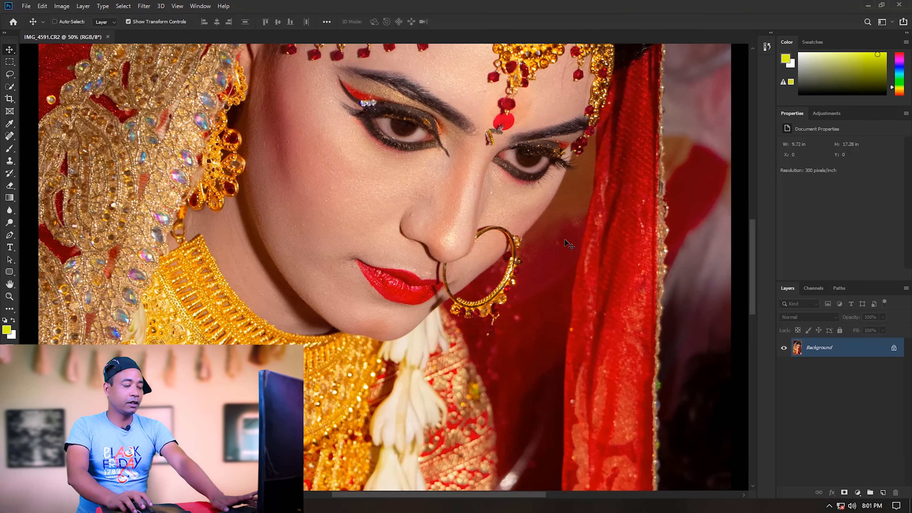
pyautogui.hotkey('ctrl', '+')
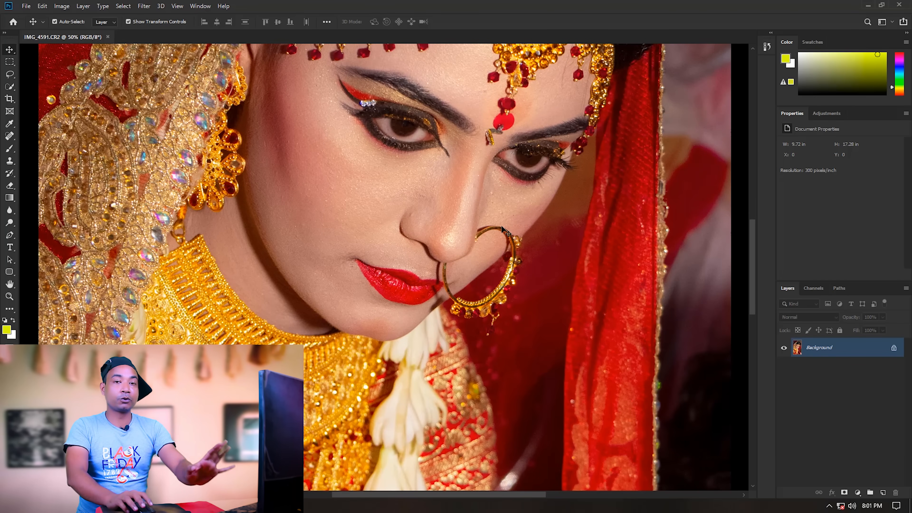
pyautogui.hotkey('ctrl', '-')
pyautogui.hotkey('ctrl', '-')
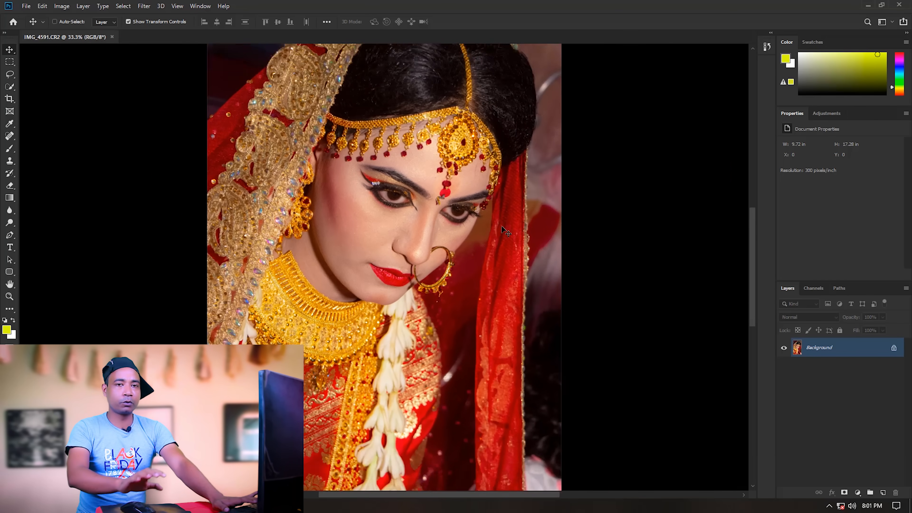
pyautogui.hotkey('ctrl', '+')
pyautogui.hotkey('ctrl', '+')
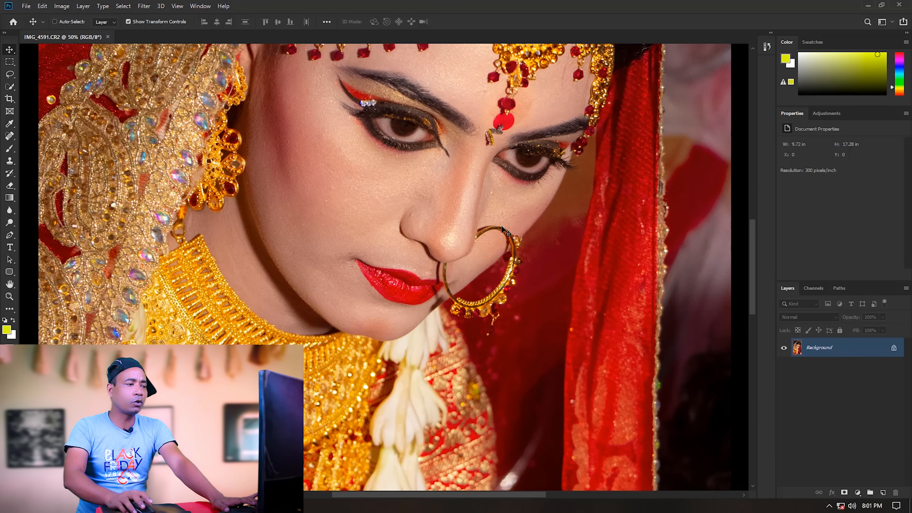
pyautogui.hotkey('ctrl', '-')
pyautogui.hotkey('ctrl', '-')
pyautogui.hotkey('ctrl', '+')
pyautogui.hotkey('ctrl', '+')
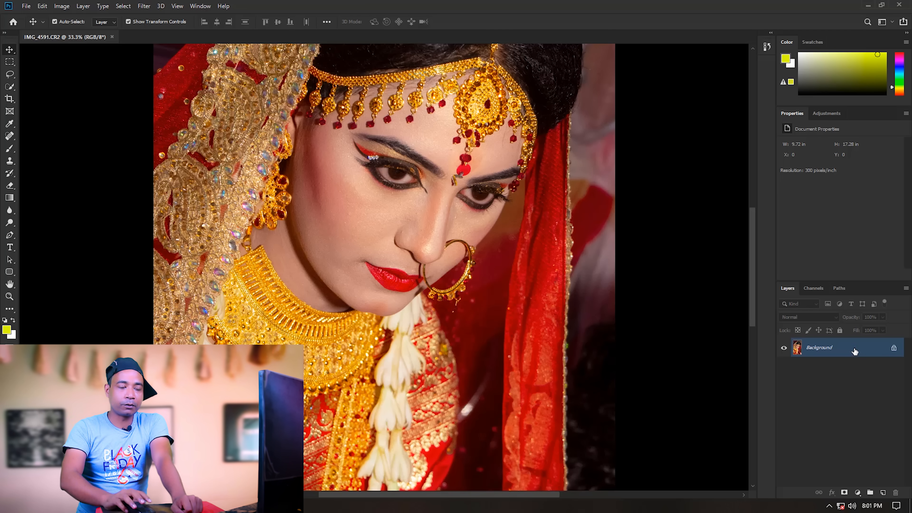
# - Duplicate the Background layer twice so that two copies sit above the original
pyautogui.moveTo(842, 348); pyautogui.dragTo(884, 493)
pyautogui.moveTo(842, 348); pyautogui.dragTo(883, 492)
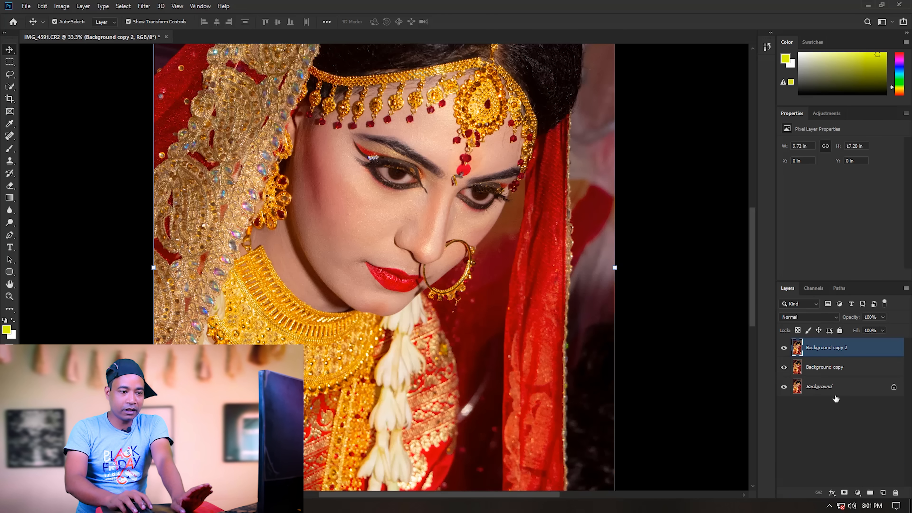
pyautogui.click(844, 386)
pyautogui.click(845, 367)
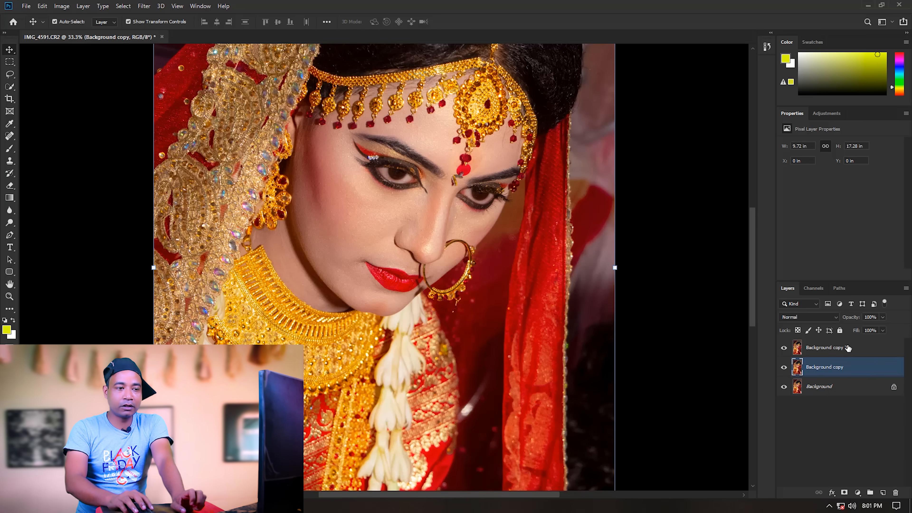
# - Convert the uppermost layer, Background copy 2, to a Smart Object
pyautogui.click(844, 350)
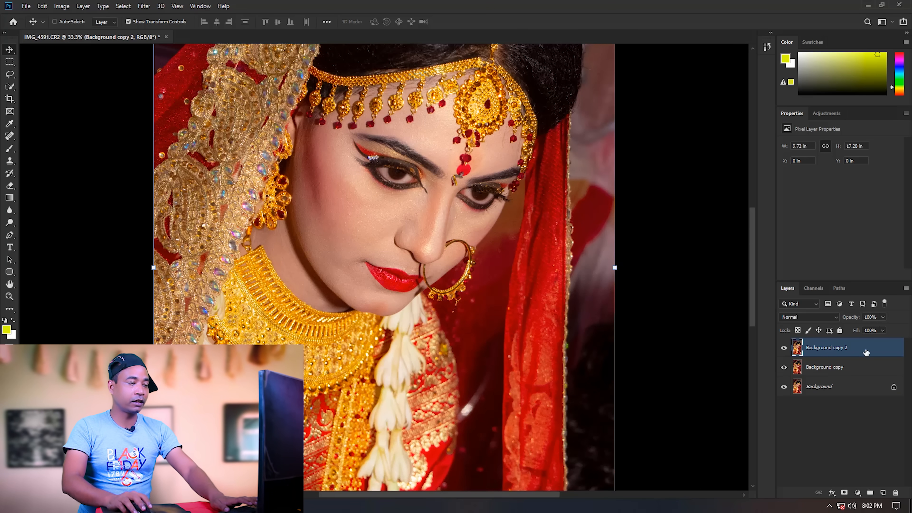
pyautogui.hotkey('ctrl', '+')
pyautogui.scroll(3, 627, 230)
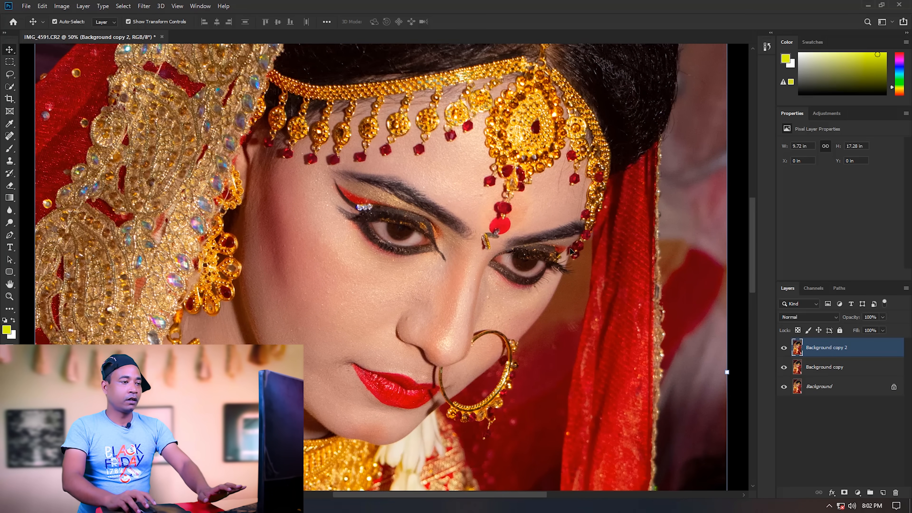
pyautogui.rightClick(852, 349)
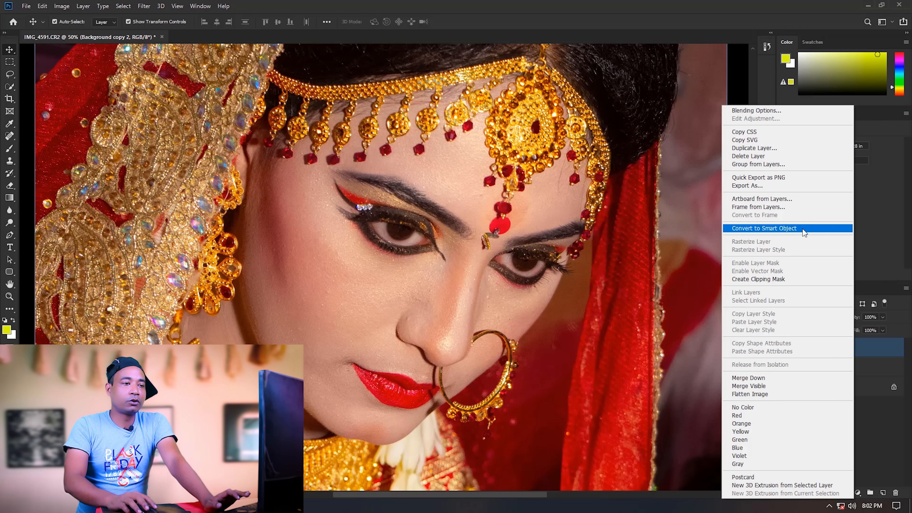
pyautogui.click(789, 229)
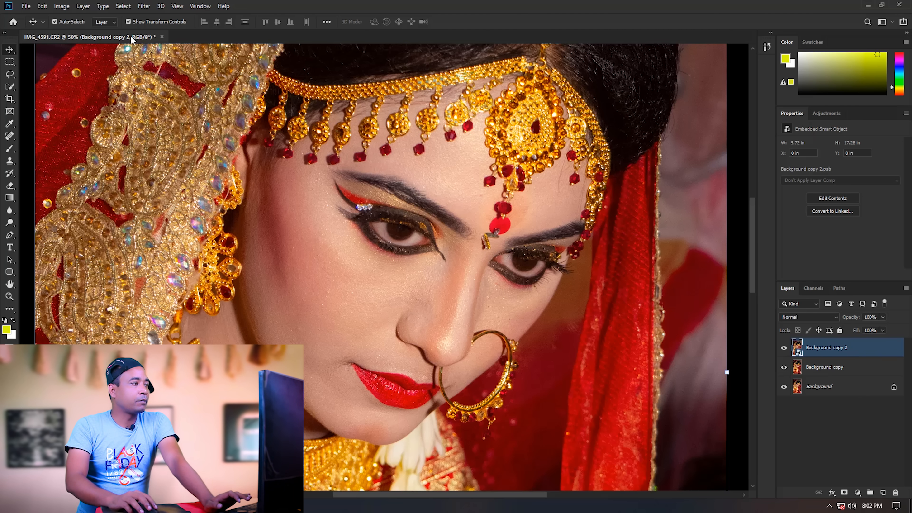
# - Apply a High Pass filter with a radius of 2.4 pixels to the Background copy 2 smart object
pyautogui.click(144, 6)
pyautogui.moveTo(224, 196)
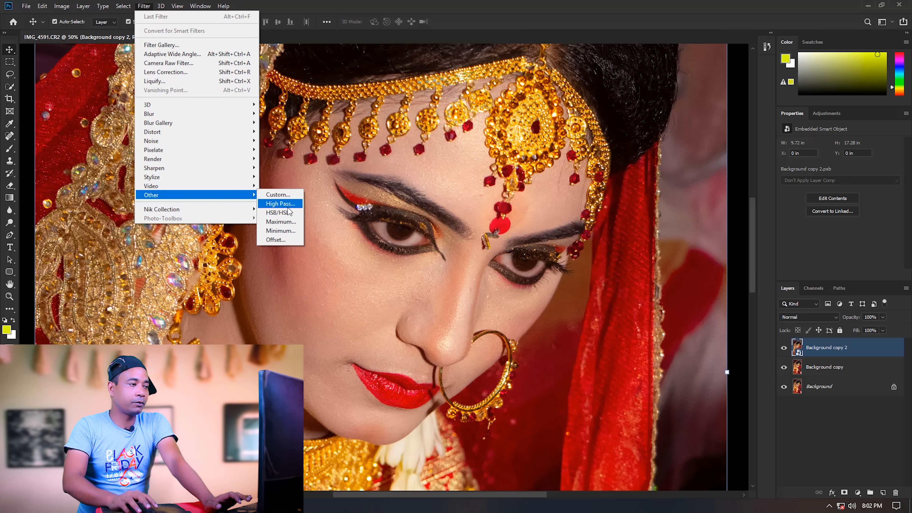
pyautogui.click(284, 204)
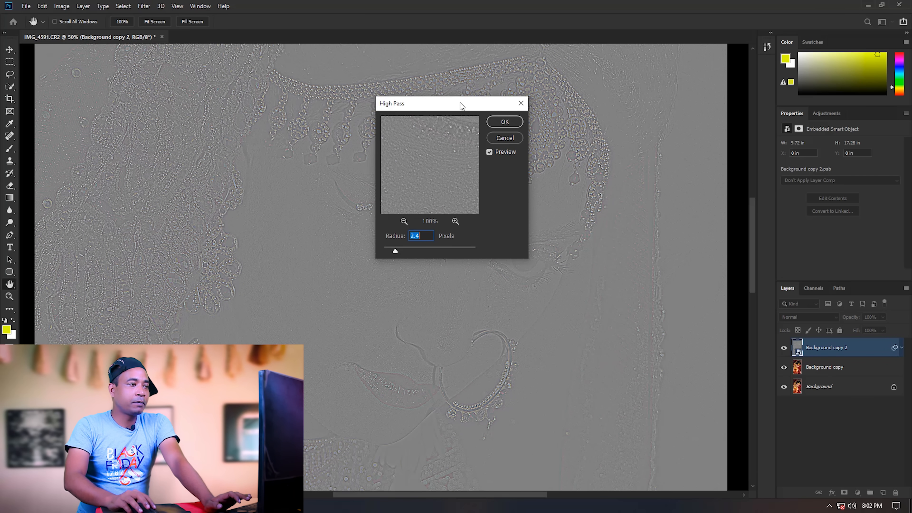
pyautogui.moveTo(462, 106); pyautogui.dragTo(595, 139)
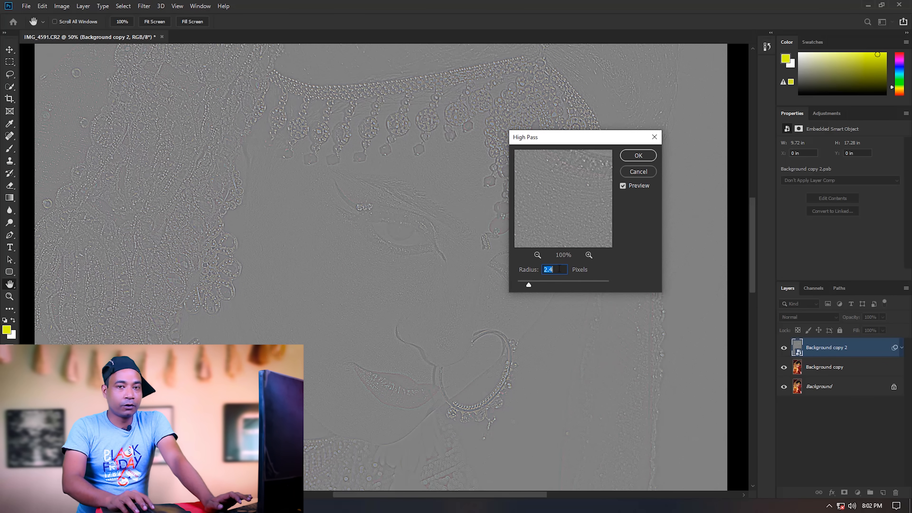
pyautogui.click(638, 155)
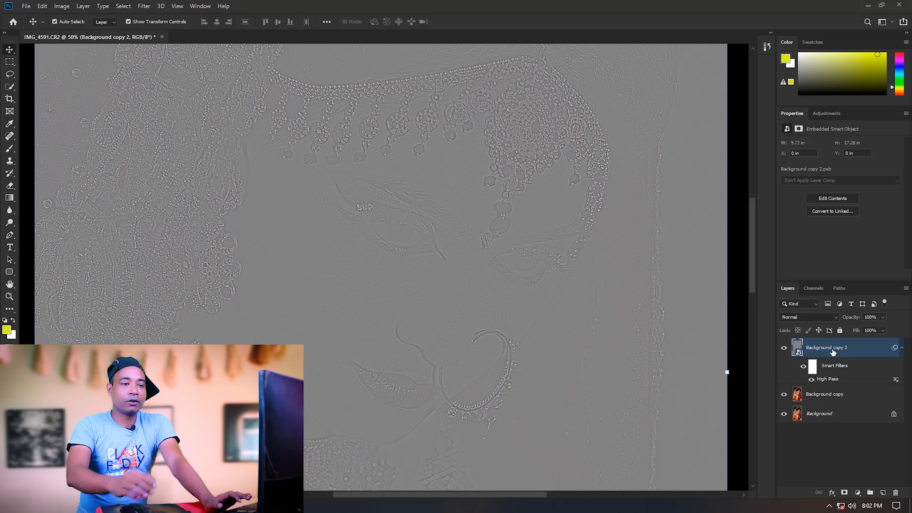
# - Set the high-pass layer's blend mode to Overlay and hide the layer to compare the sharpening effect
pyautogui.click(827, 318)
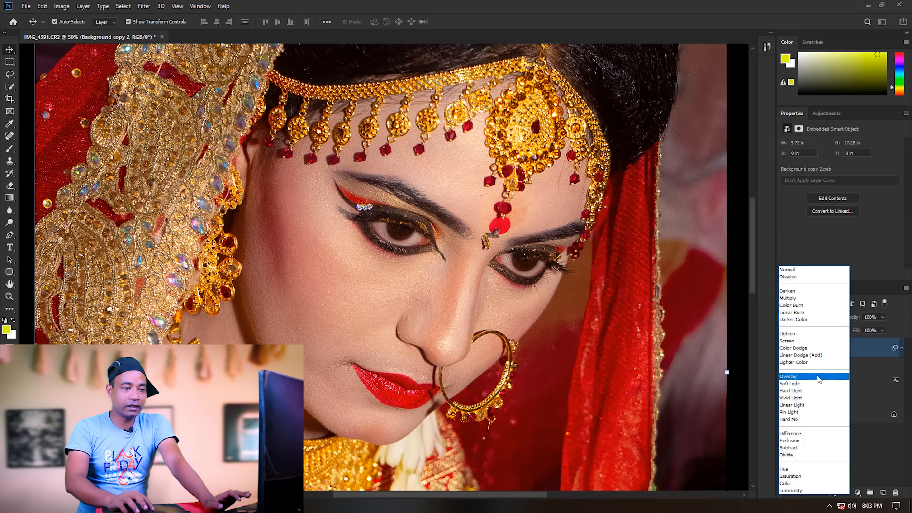
pyautogui.click(819, 378)
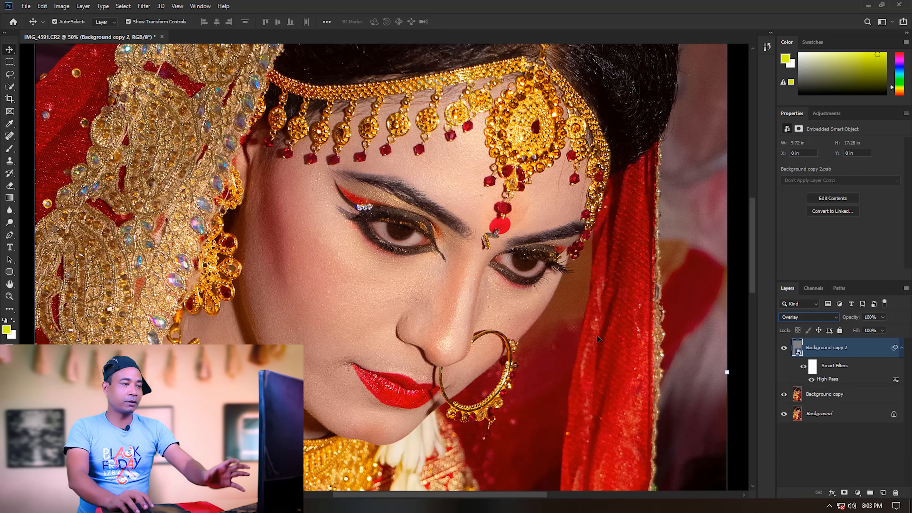
pyautogui.click(783, 348)
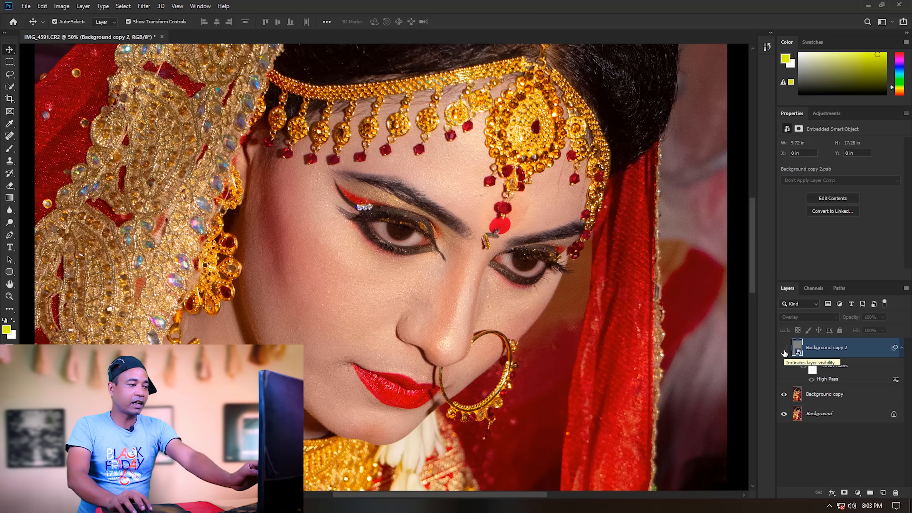
# - Compare the portrait with and without the high-pass layer, inspecting the face sharpness at 100% zoom
pyautogui.click(784, 348)
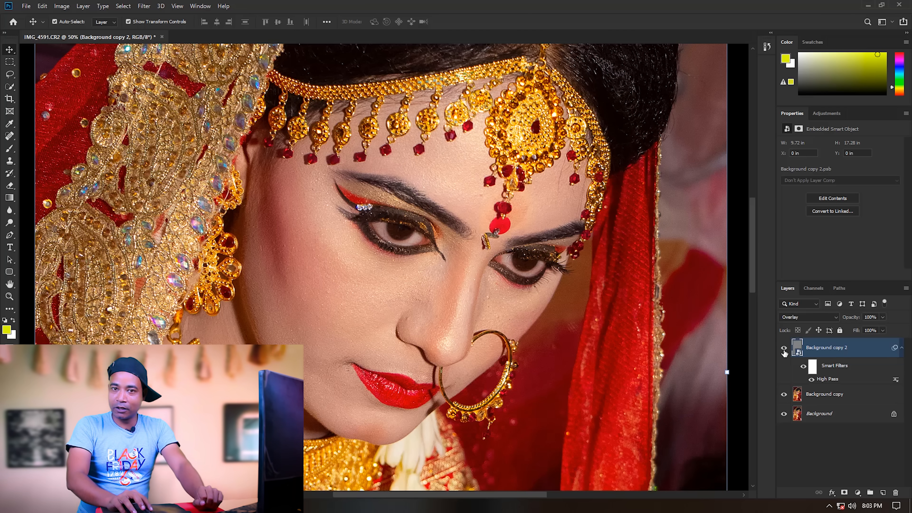
pyautogui.click(784, 348)
pyautogui.hotkey('ctrl', '1')
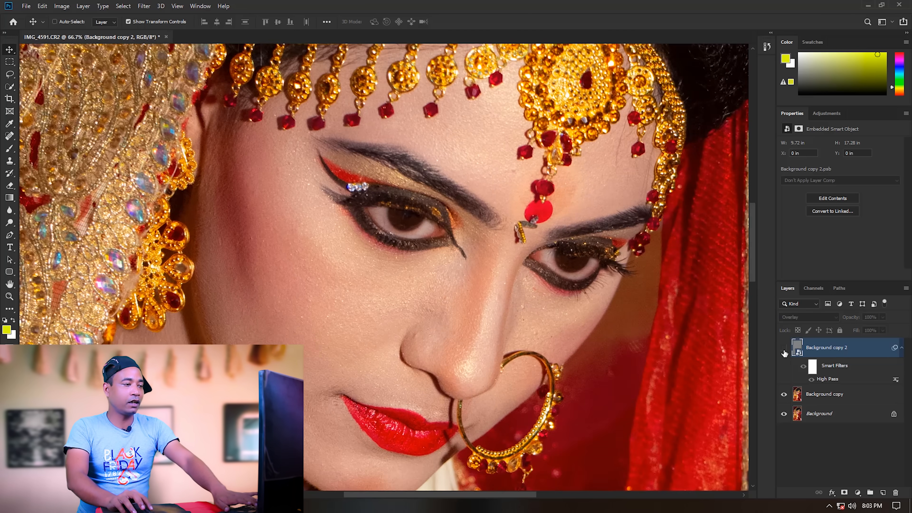
pyautogui.click(784, 349)
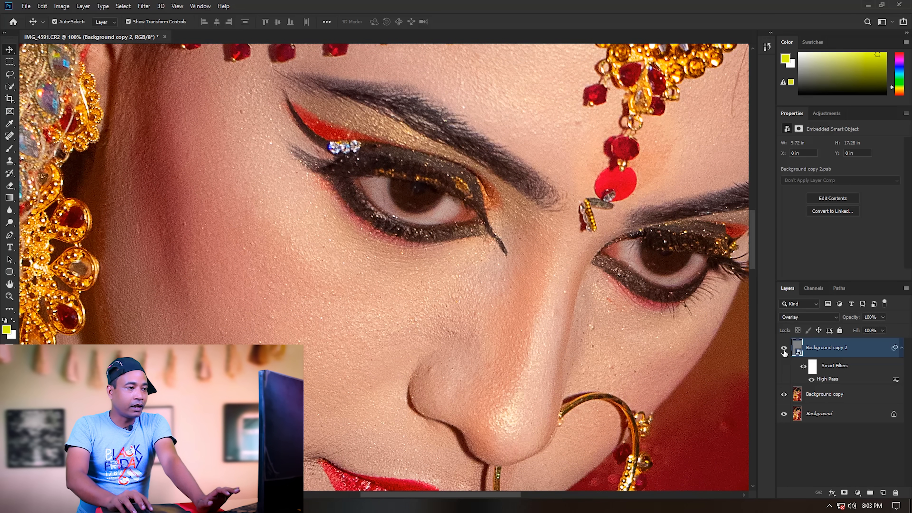
pyautogui.click(784, 350)
pyautogui.click(784, 351)
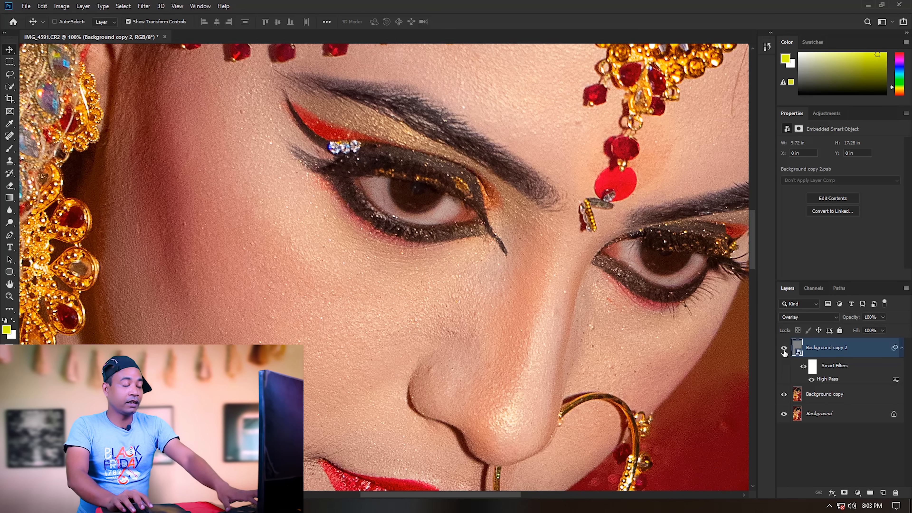
pyautogui.hotkey('ctrl', '-')
pyautogui.hotkey('ctrl', '-')
pyautogui.hotkey('ctrl', '-')
pyautogui.hotkey('ctrl', '+')
pyautogui.hotkey('ctrl', '-')
pyautogui.hotkey('ctrl', '+')
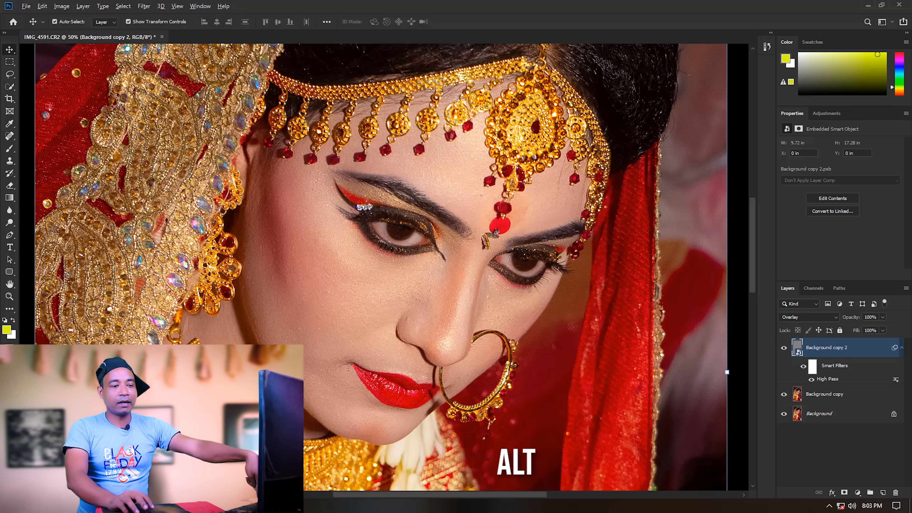
# - Add a black layer mask to the Background copy 2 high-pass layer and choose the Brush tool
pyautogui.keyDown('alt'); pyautogui.click(844, 493); pyautogui.keyUp('alt')
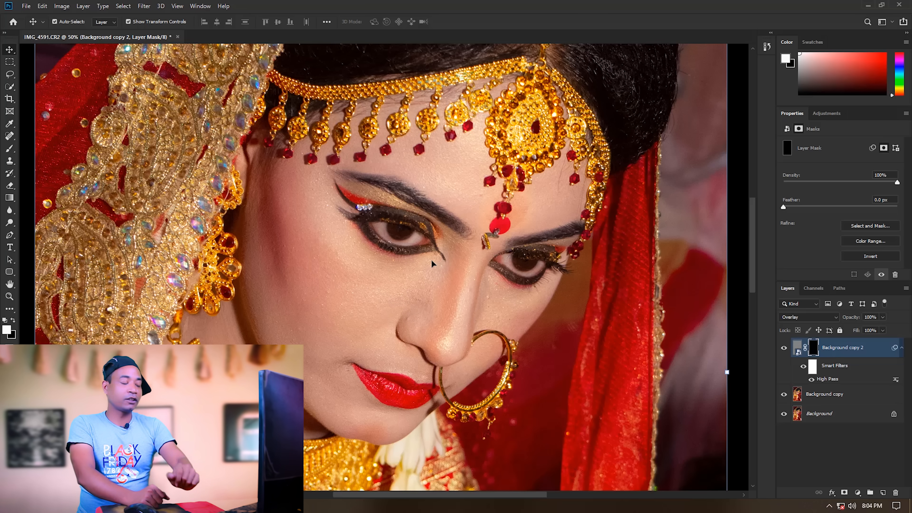
pyautogui.press('b')
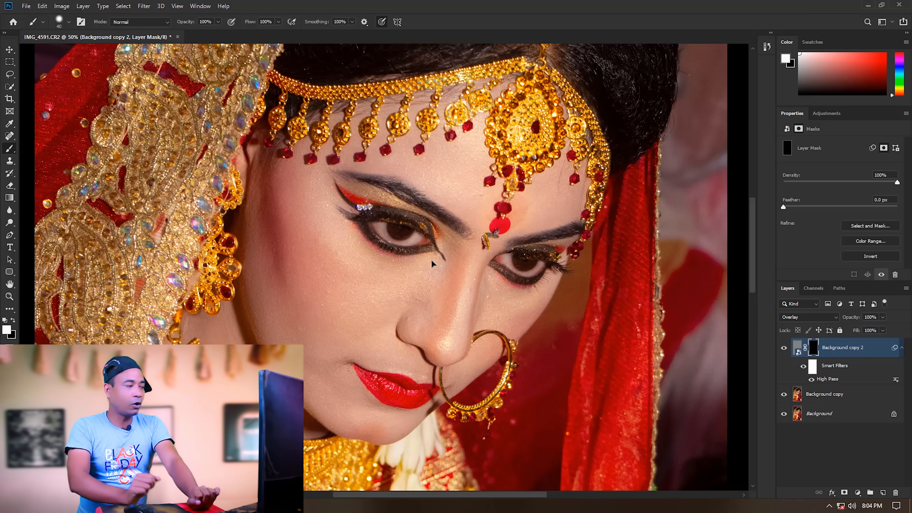
pyautogui.rightClick(10, 150)
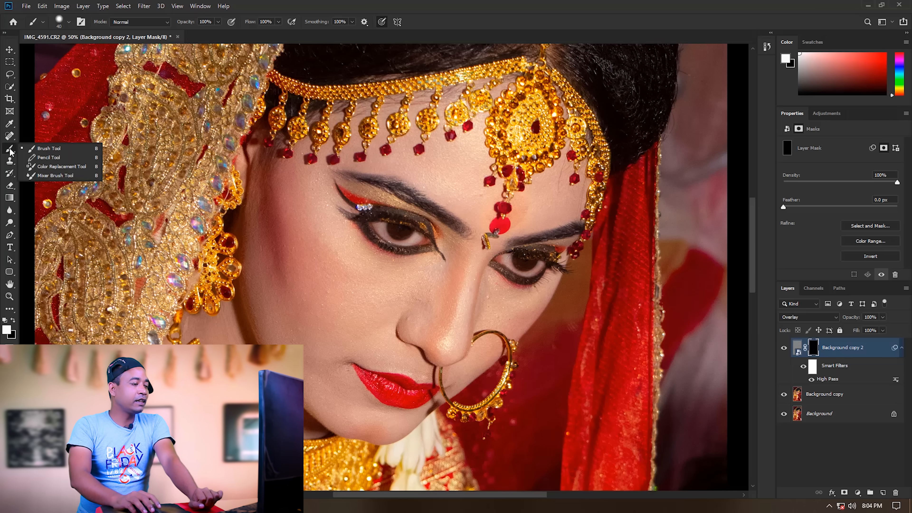
pyautogui.click(59, 151)
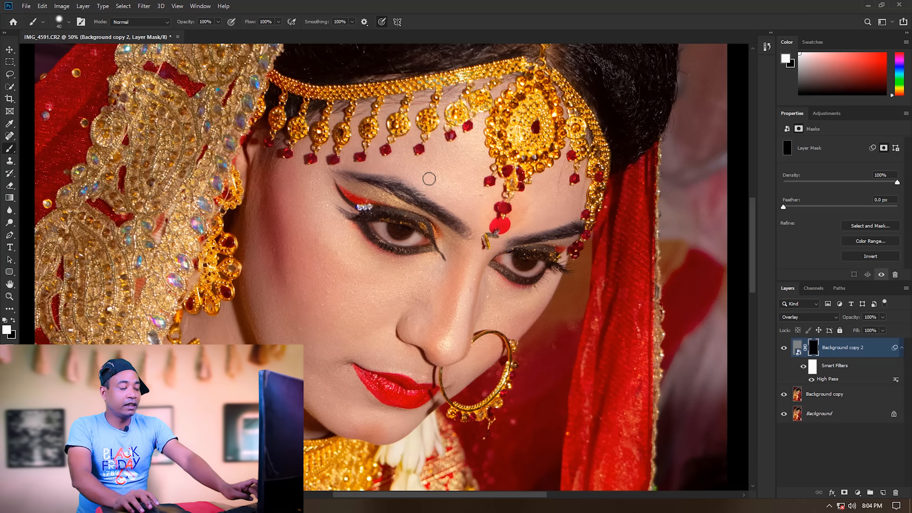
pyautogui.press('v')
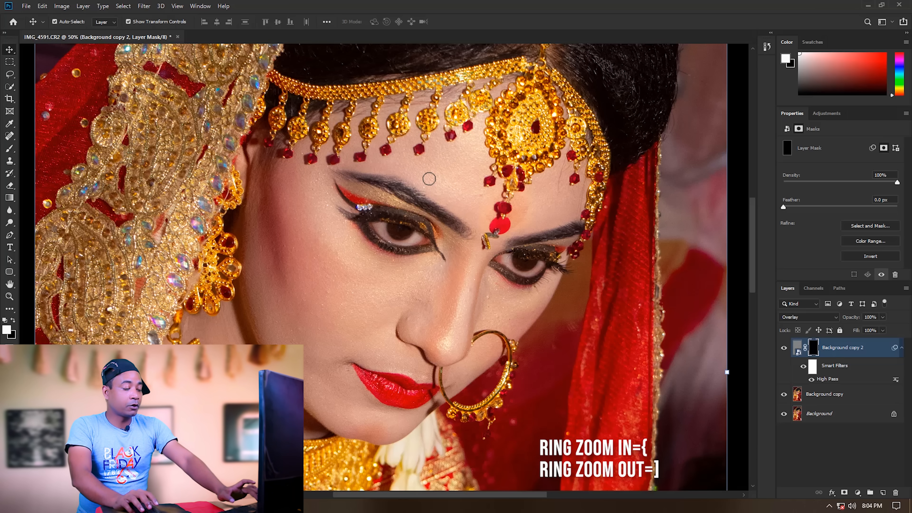
pyautogui.press('b')
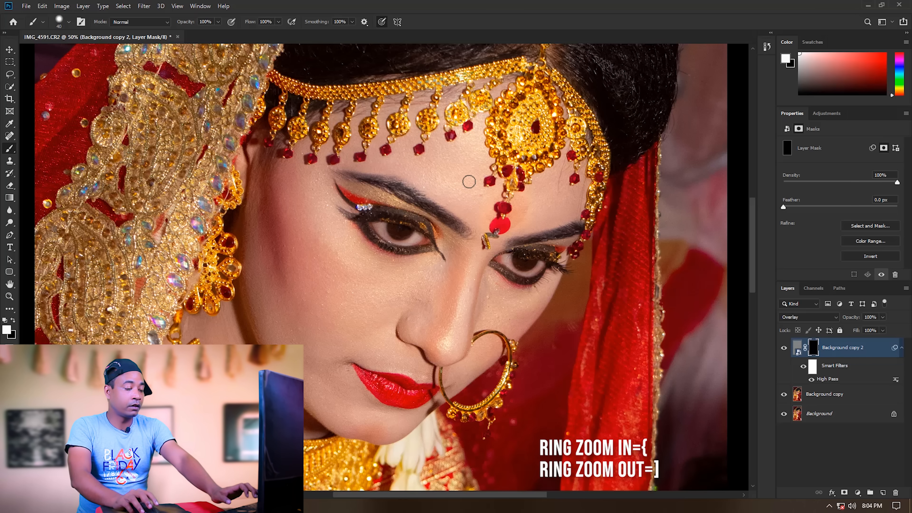
# - Enlarge the brush to 125 px and paint white on the mask over the eye beside the earring
pyautogui.press(']')
pyautogui.press(']')
pyautogui.press(']')
pyautogui.press(']')
pyautogui.press(']')
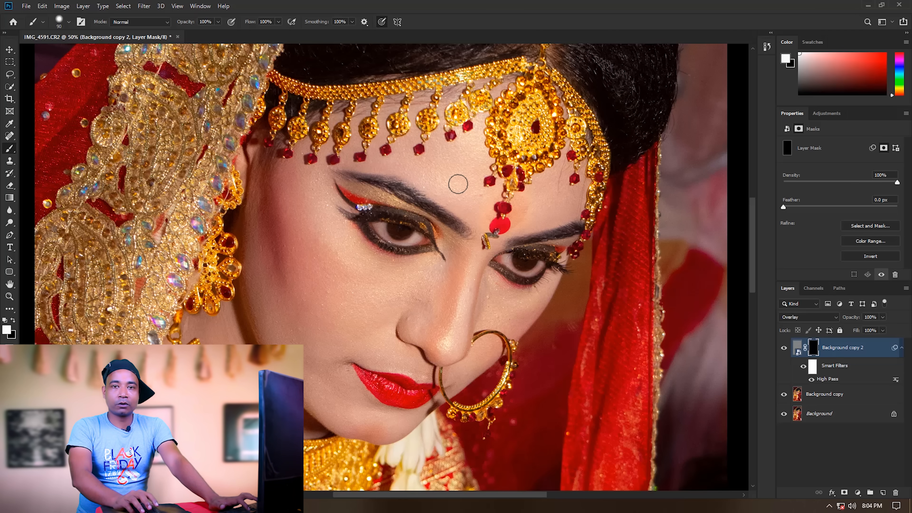
pyautogui.press(']')
pyautogui.press(']')
pyautogui.press(']')
pyautogui.press(']')
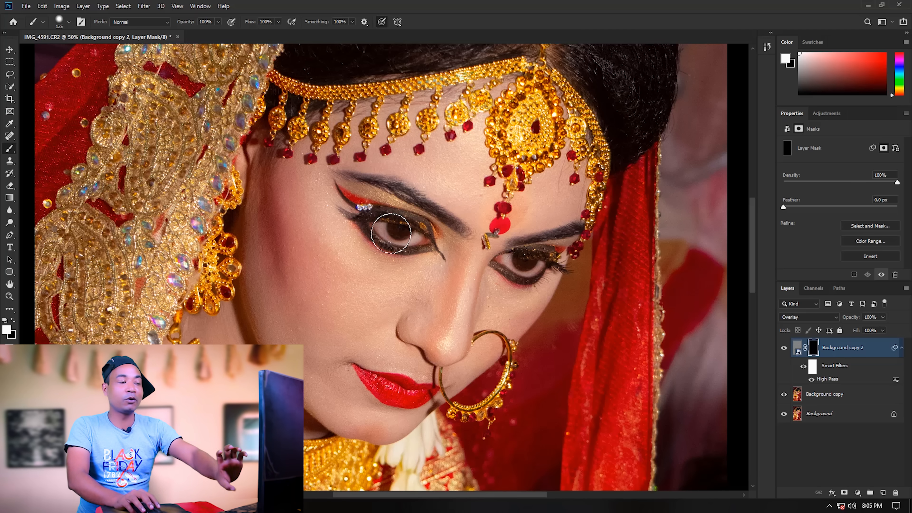
pyautogui.moveTo(382, 227)
pyautogui.mouseDown()
pyautogui.moveTo(427, 235)
pyautogui.moveTo(370, 226)
pyautogui.moveTo(349, 198)
pyautogui.moveTo(415, 222)
pyautogui.moveTo(392, 238)
pyautogui.moveTo(350, 189)
pyautogui.mouseUp()
# - Reduce the brush to 90 px and paint white on the mask over the eyebrows, the other eye and the lips
pyautogui.press('[')
pyautogui.press('[')
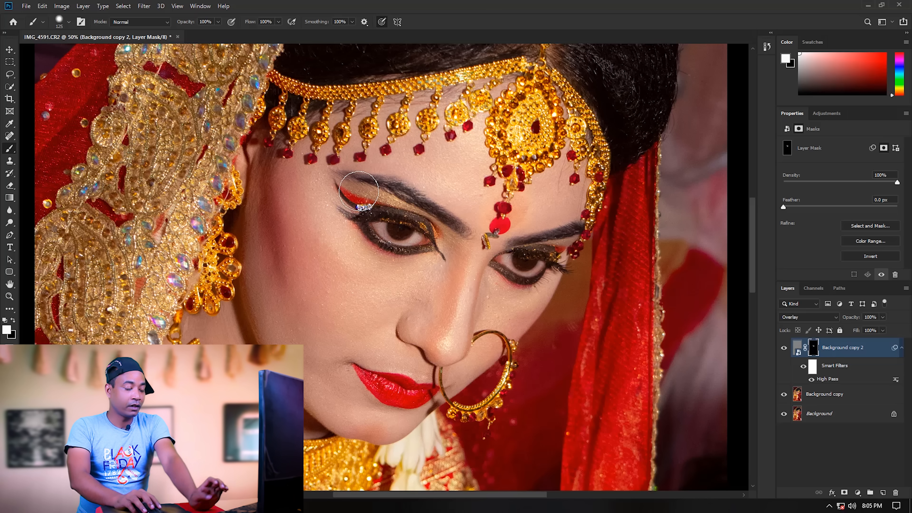
pyautogui.moveTo(352, 178)
pyautogui.mouseDown()
pyautogui.moveTo(413, 198)
pyautogui.moveTo(464, 236)
pyautogui.moveTo(409, 204)
pyautogui.moveTo(443, 214)
pyautogui.mouseUp()
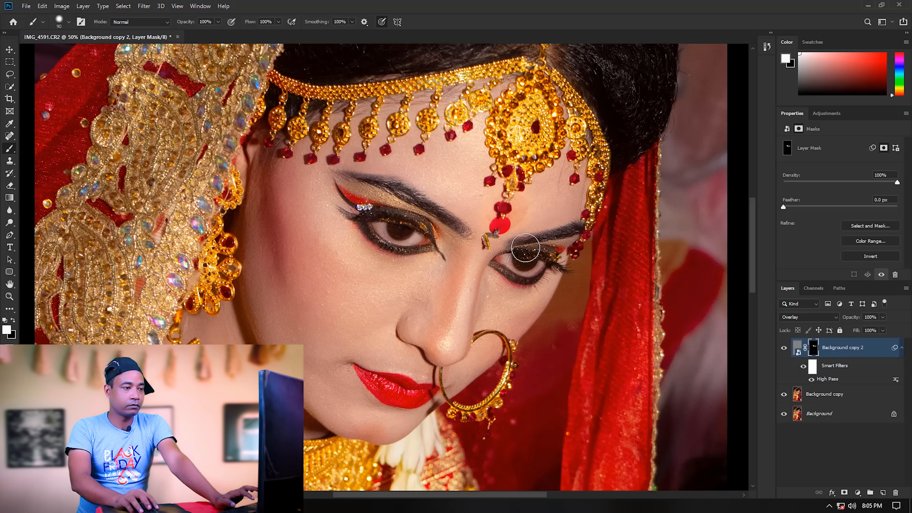
pyautogui.moveTo(355, 374)
pyautogui.mouseDown()
pyautogui.moveTo(398, 388)
pyautogui.moveTo(438, 387)
pyautogui.moveTo(422, 399)
pyautogui.moveTo(376, 385)
pyautogui.moveTo(367, 370)
pyautogui.moveTo(395, 396)
pyautogui.moveTo(433, 390)
pyautogui.moveTo(393, 397)
pyautogui.moveTo(363, 374)
pyautogui.moveTo(418, 398)
pyautogui.moveTo(427, 391)
pyautogui.moveTo(390, 391)
pyautogui.moveTo(379, 387)
pyautogui.moveTo(433, 396)
pyautogui.moveTo(390, 396)
pyautogui.moveTo(411, 397)
pyautogui.mouseUp()
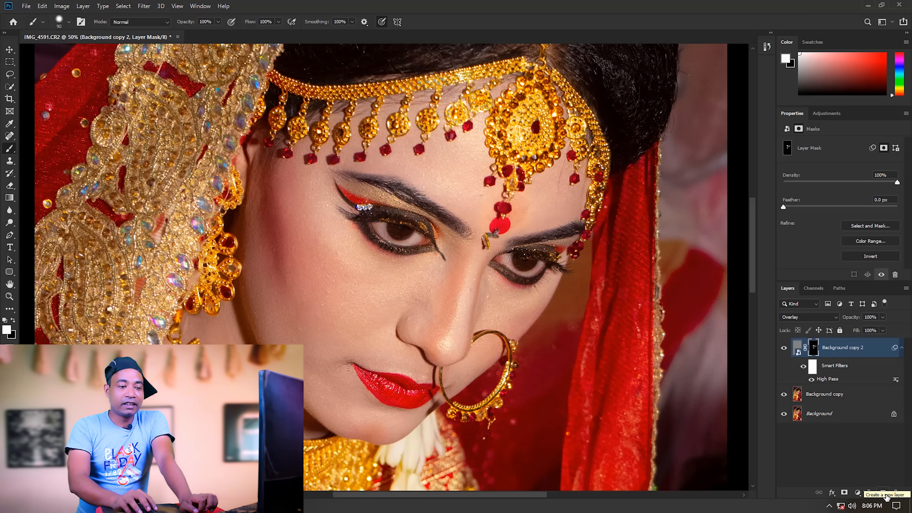
# - Create a new top layer and fill it using Apply Image with the Merged layer, Multiply blending and 100% opacity
pyautogui.click(883, 493)
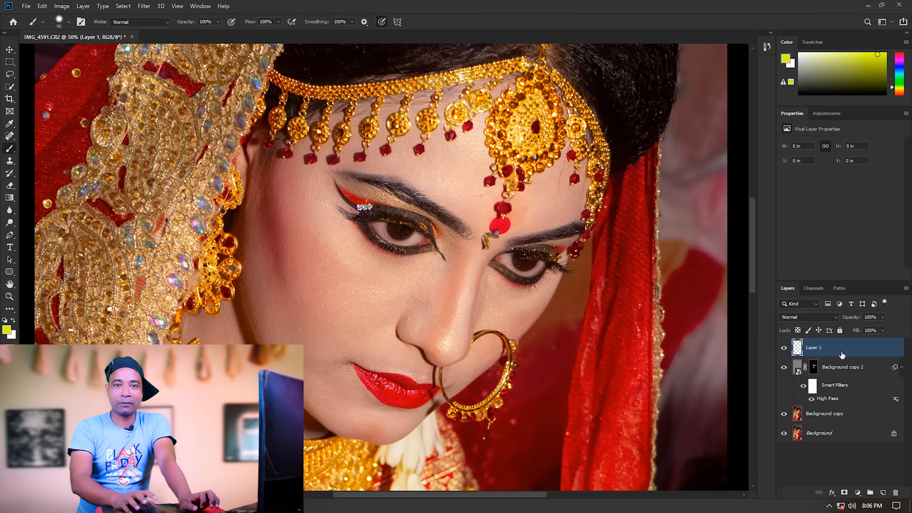
pyautogui.click(58, 8)
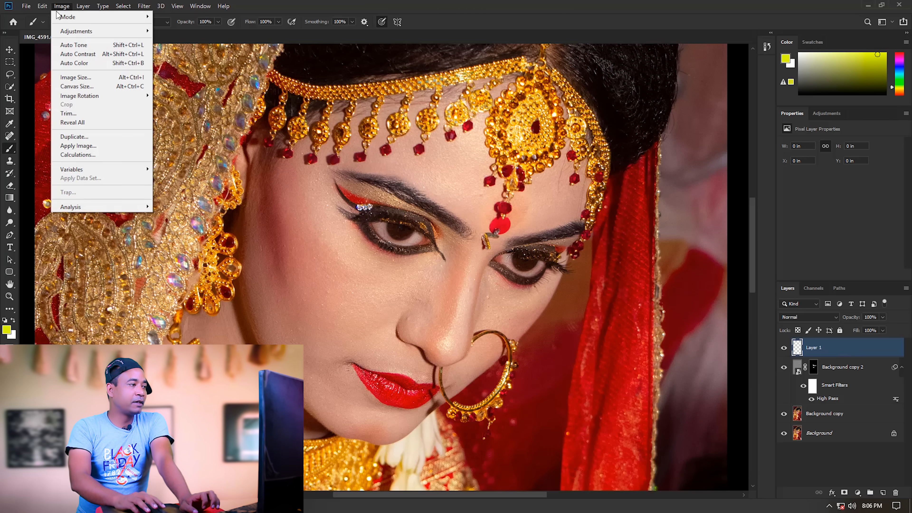
pyautogui.moveTo(47, 8)
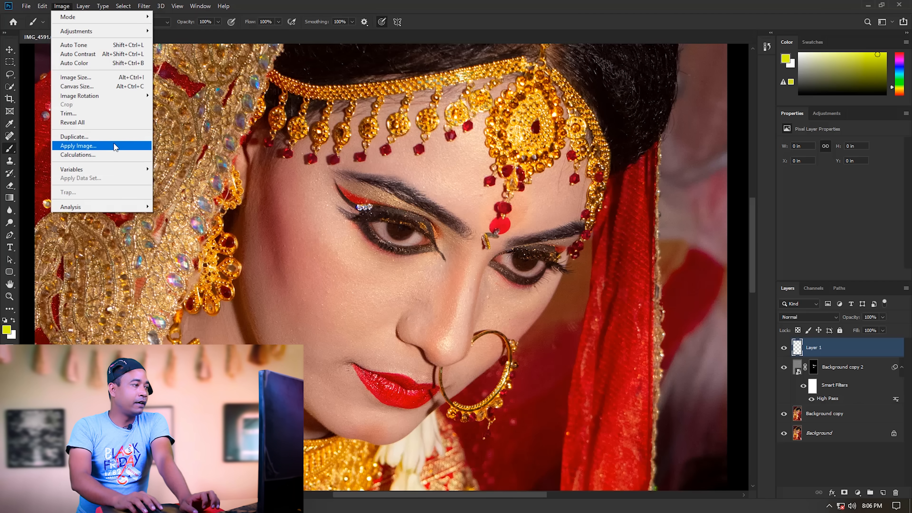
pyautogui.click(115, 147)
pyautogui.moveTo(611, 260); pyautogui.dragTo(610, 176)
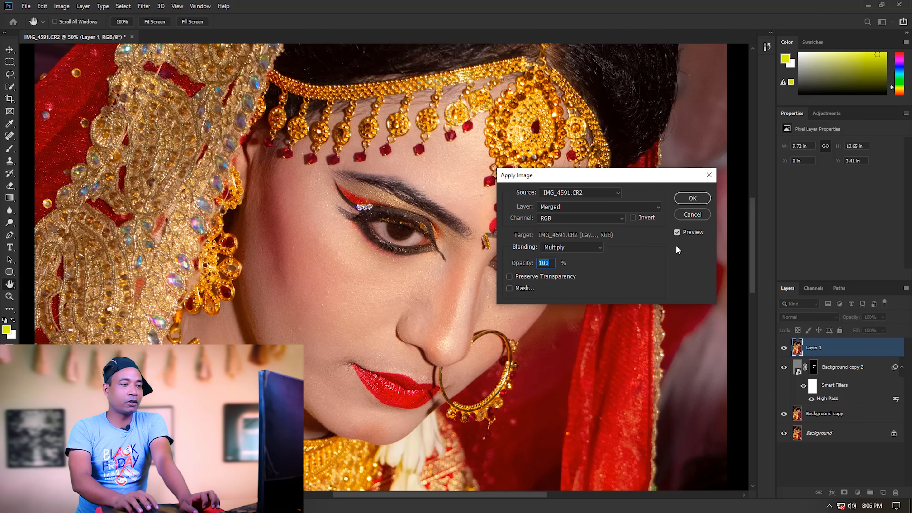
pyautogui.click(692, 198)
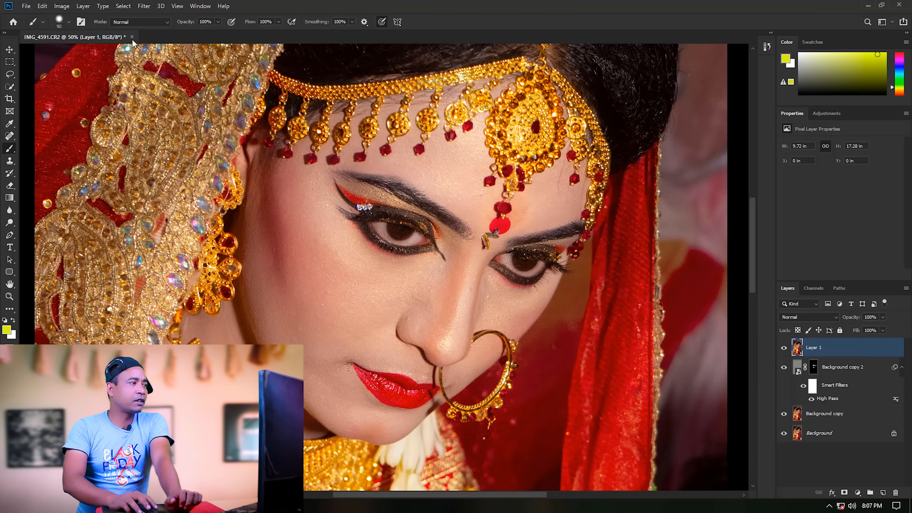
# - Open the Photo-Toolbox SkinFiner filter for Layer 1
pyautogui.click(143, 7)
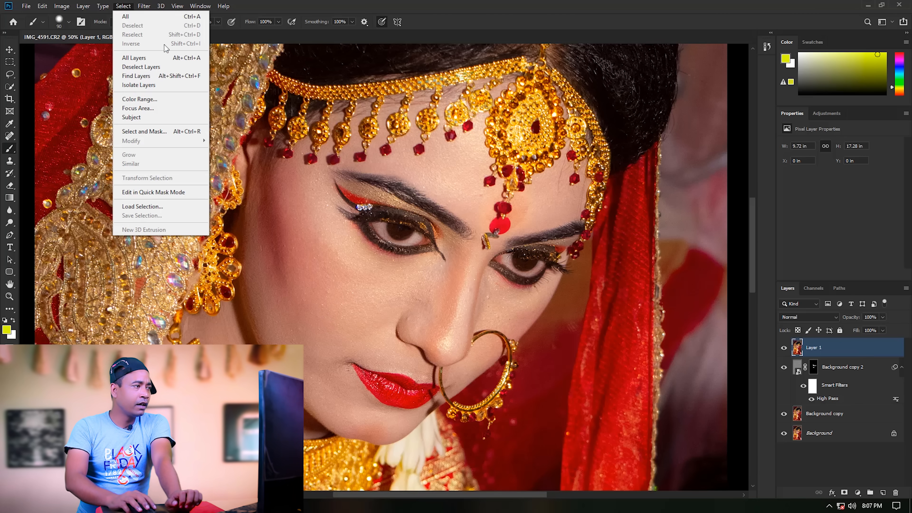
pyautogui.moveTo(216, 218)
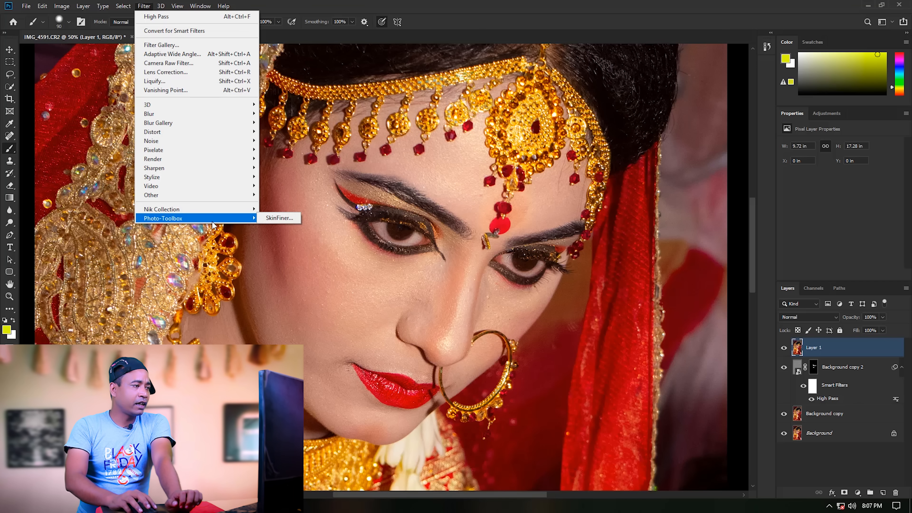
pyautogui.click(279, 218)
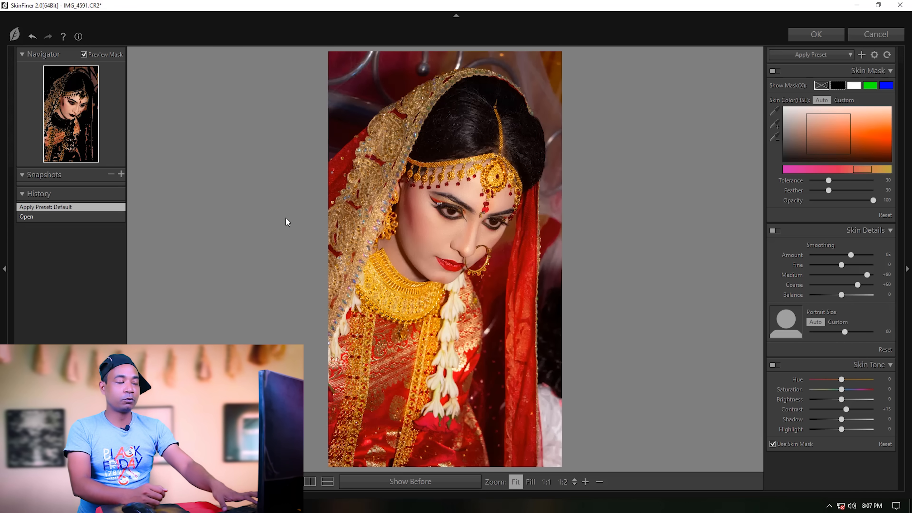
# - Expand the skin mask's color range by sampling additional skin tones along the temple, cheek and jaw edge
pyautogui.hotkey('ctrl', '+')
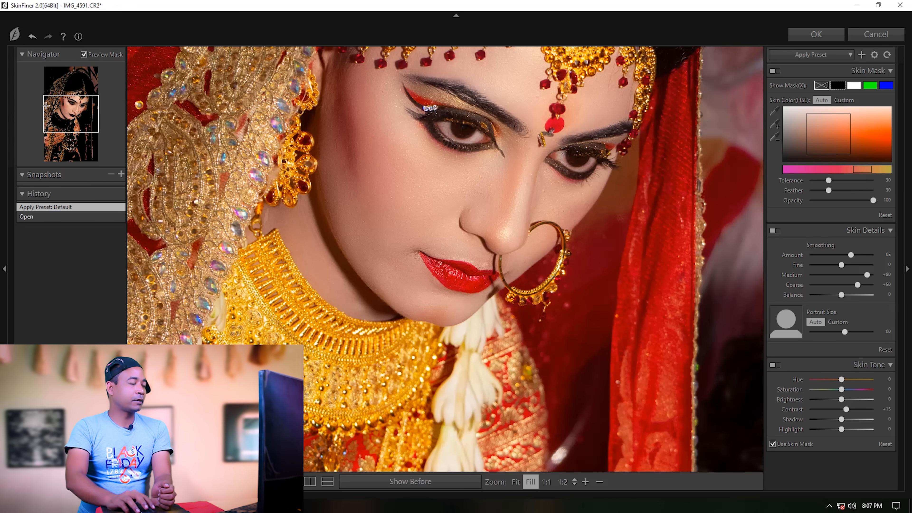
pyautogui.moveTo(74, 127); pyautogui.dragTo(74, 107)
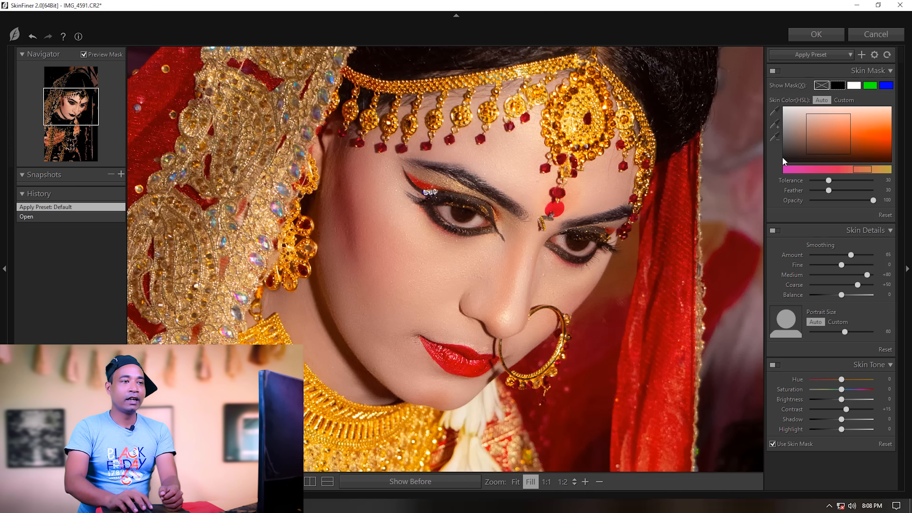
pyautogui.click(776, 125)
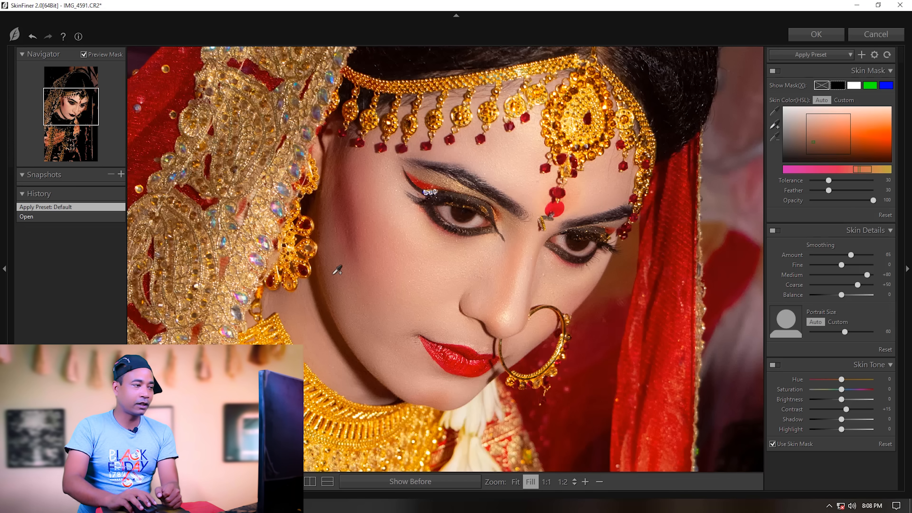
pyautogui.click(352, 200)
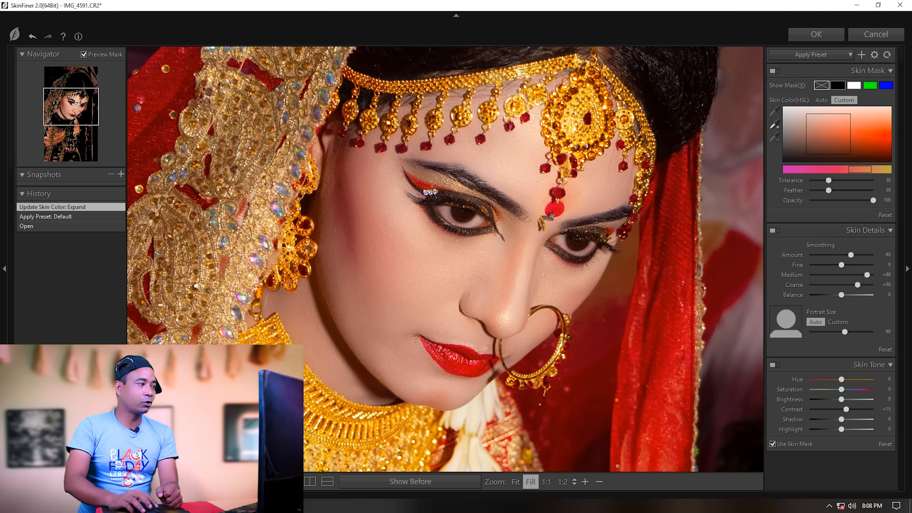
pyautogui.click(344, 334)
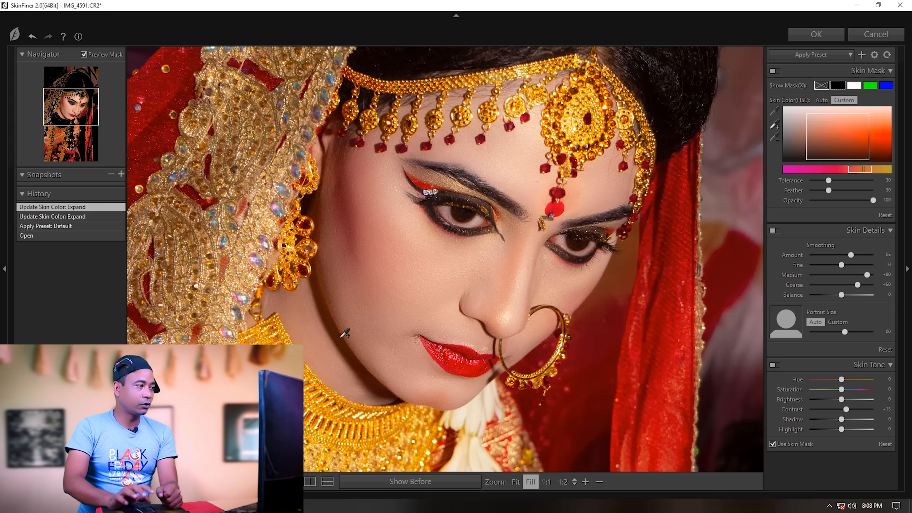
pyautogui.click(360, 366)
pyautogui.click(378, 381)
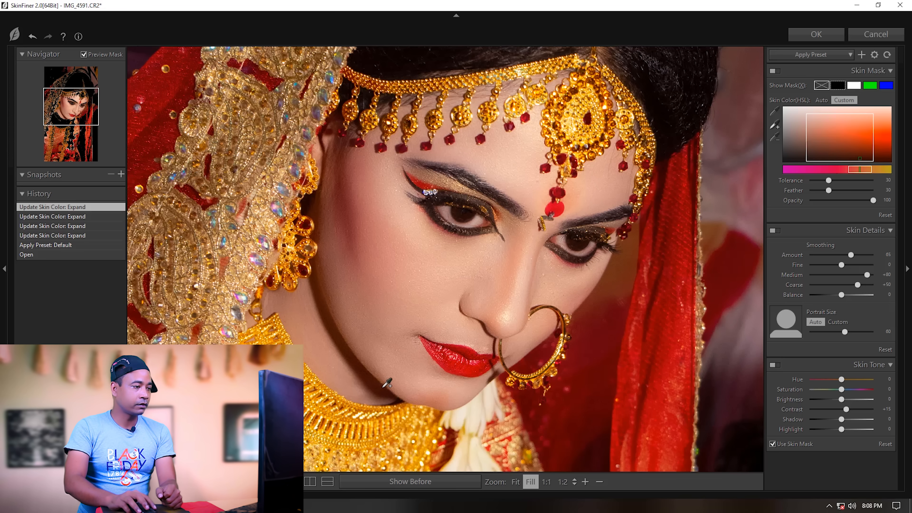
pyautogui.click(373, 371)
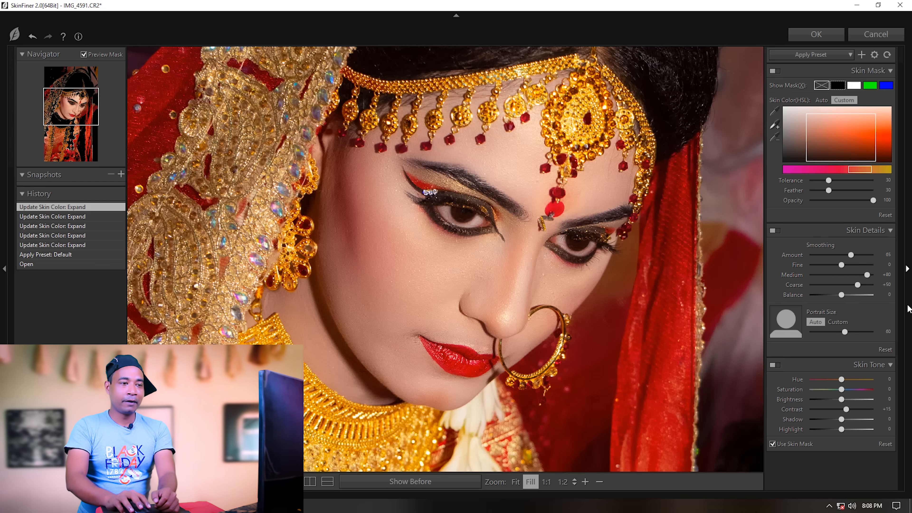
# - Set the skin smoothing amount to 93 and apply the SkinFiner retouch to Layer 1
pyautogui.moveTo(851, 258); pyautogui.dragTo(851, 259)
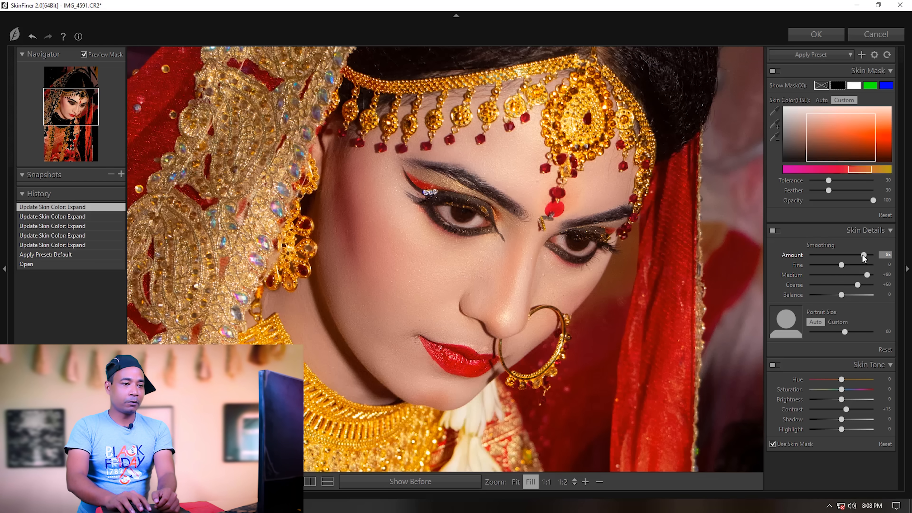
pyautogui.moveTo(864, 255); pyautogui.dragTo(867, 255)
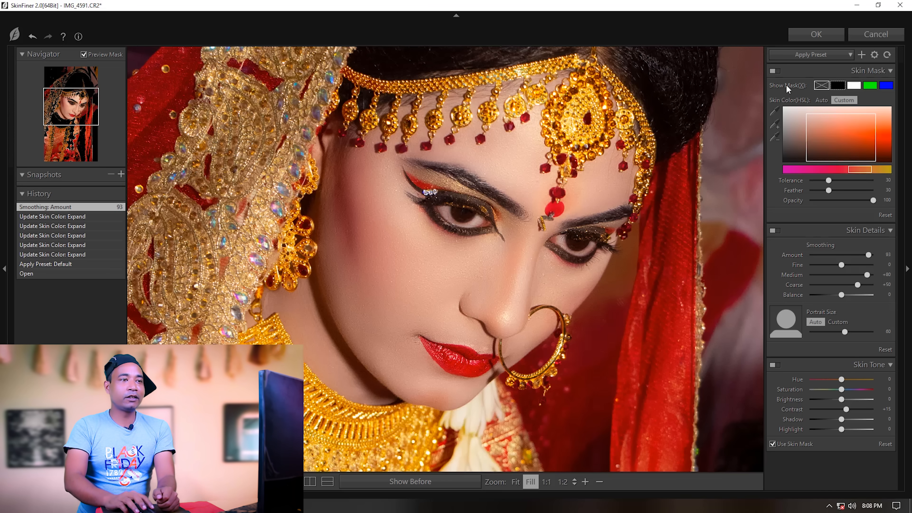
pyautogui.click(800, 37)
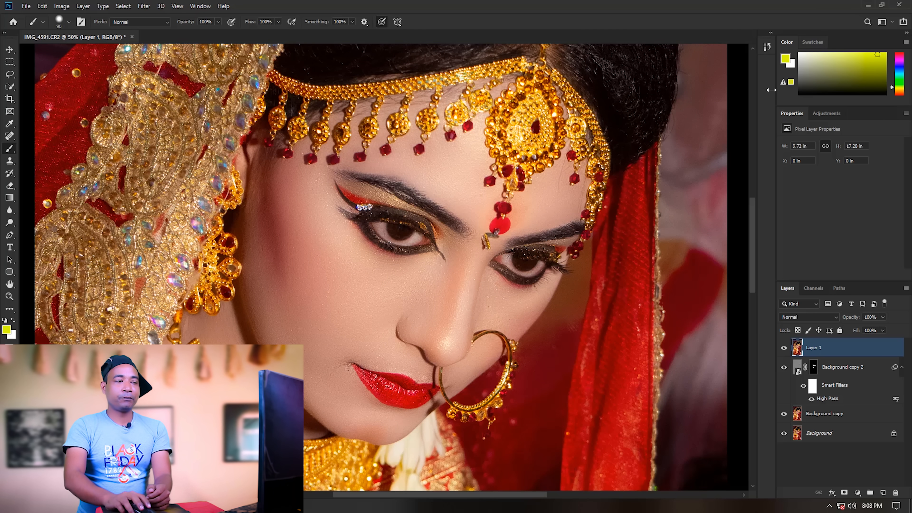
# - Compare the face before and after skin smoothing by hiding Layer 1 and showing it again
pyautogui.scroll(-2, 616, 283)
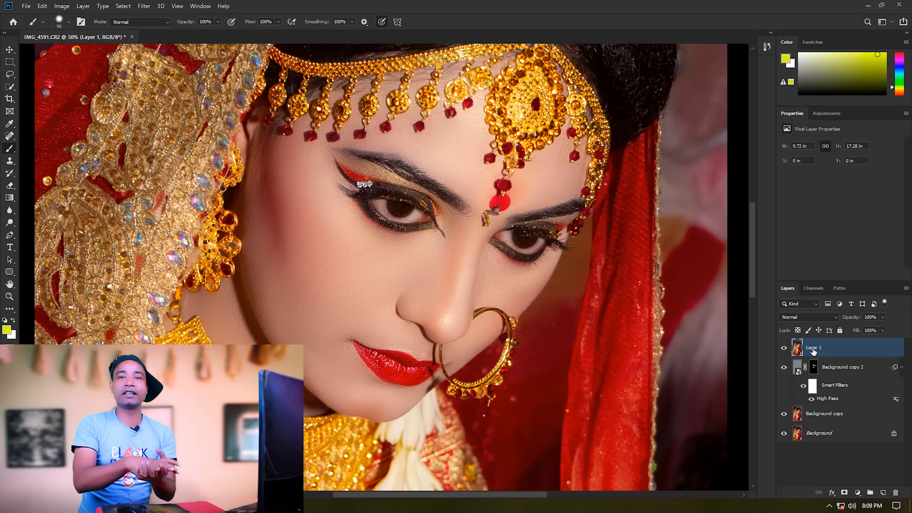
pyautogui.click(785, 348)
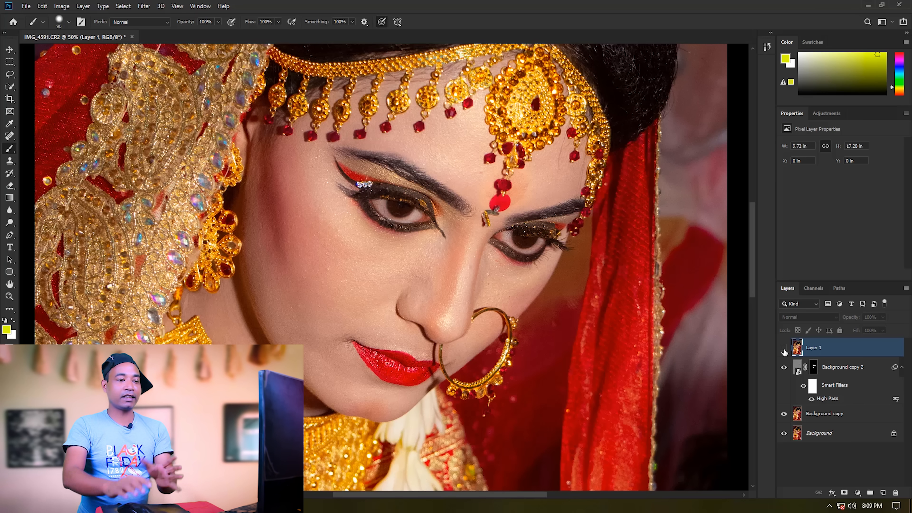
pyautogui.click(785, 348)
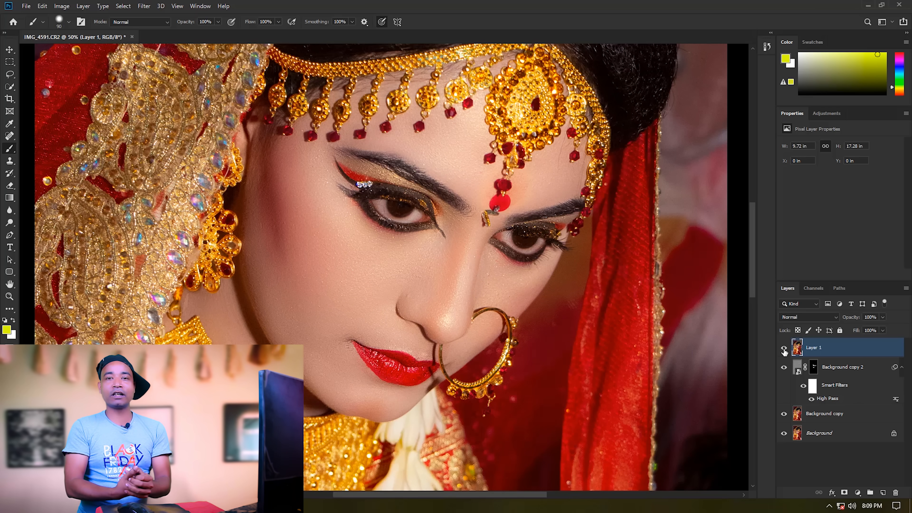